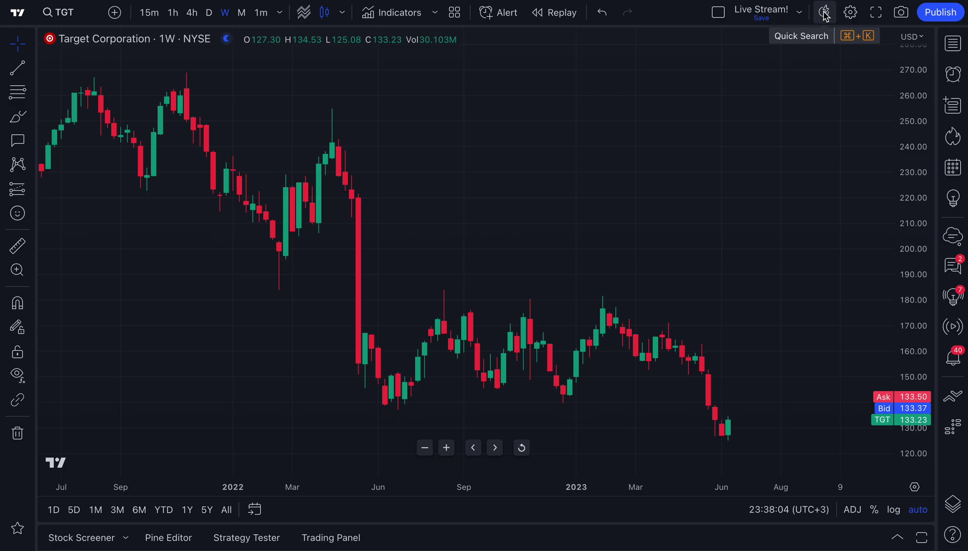
Step: Bring up the 'Search tool or function' dialog over the weekly TGT chart, closing and reopening it once
left_click(825, 15)
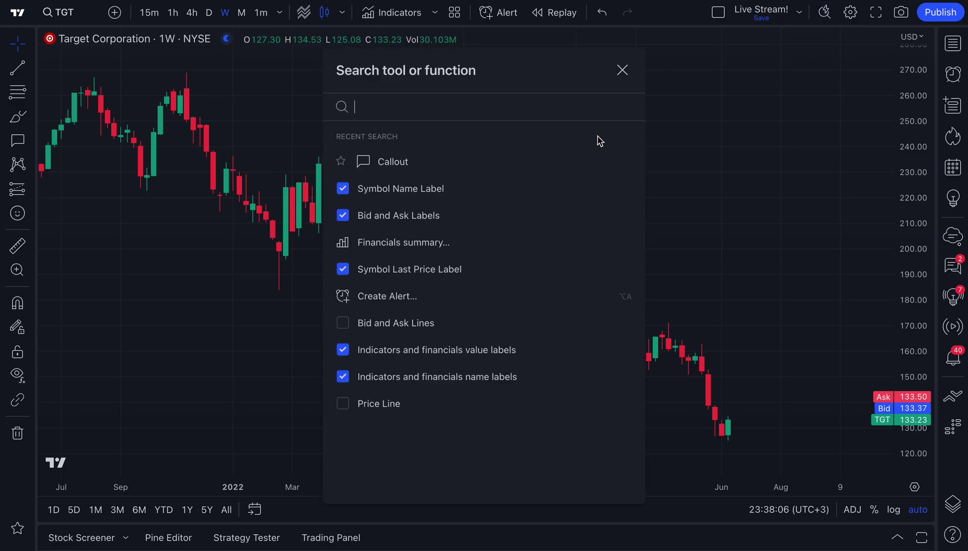
left_click(623, 71)
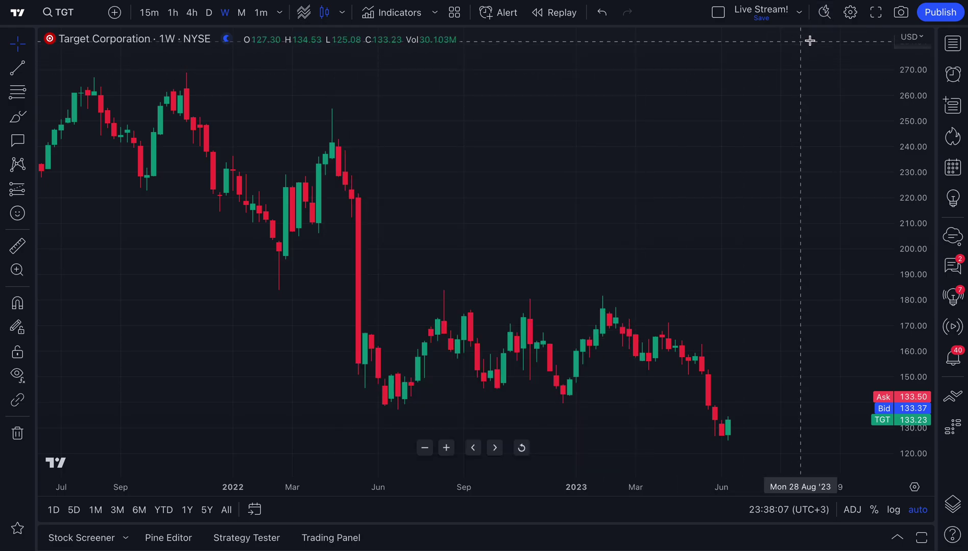
left_click(825, 15)
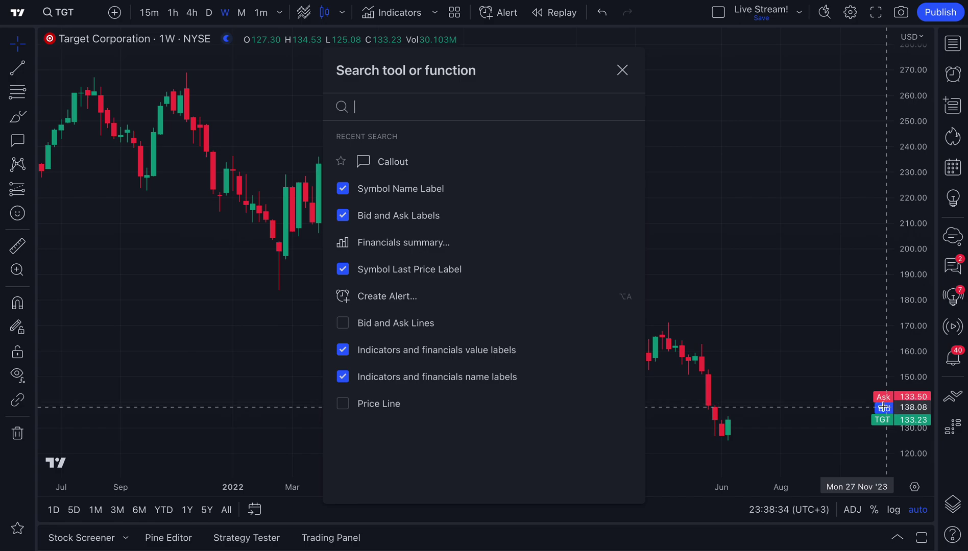
Step: Search 'bid' in Quick Search and switch off Bid and Ask Labels
key("Escape")
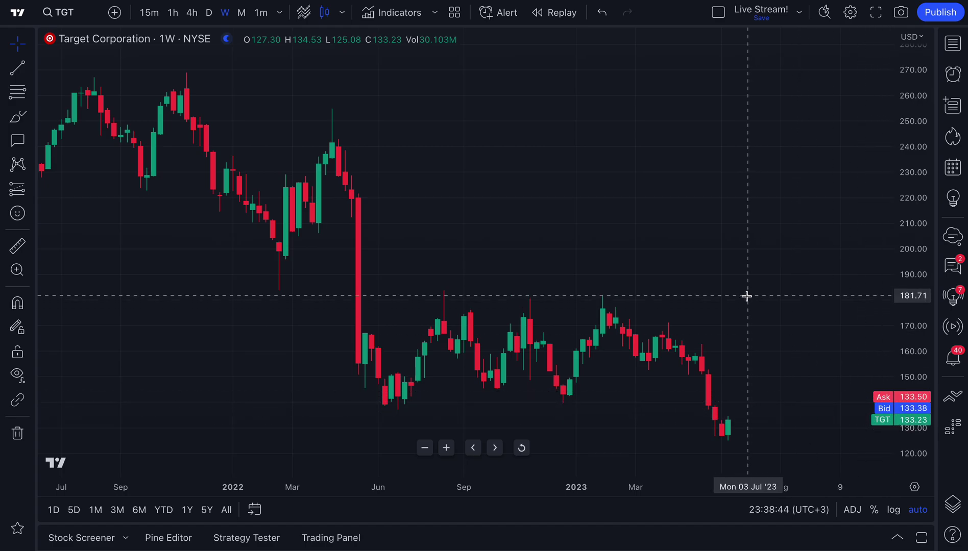
key("ctrl+k")
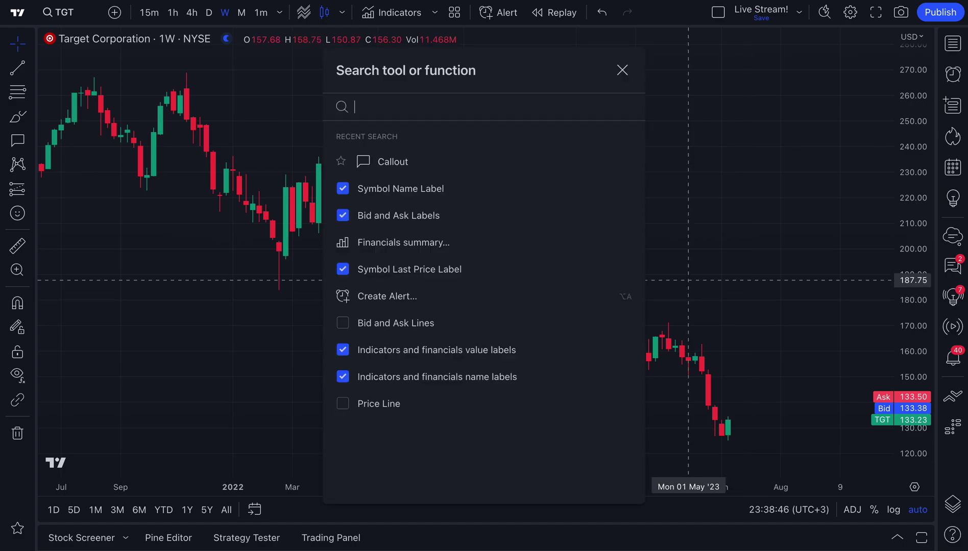
type("bid")
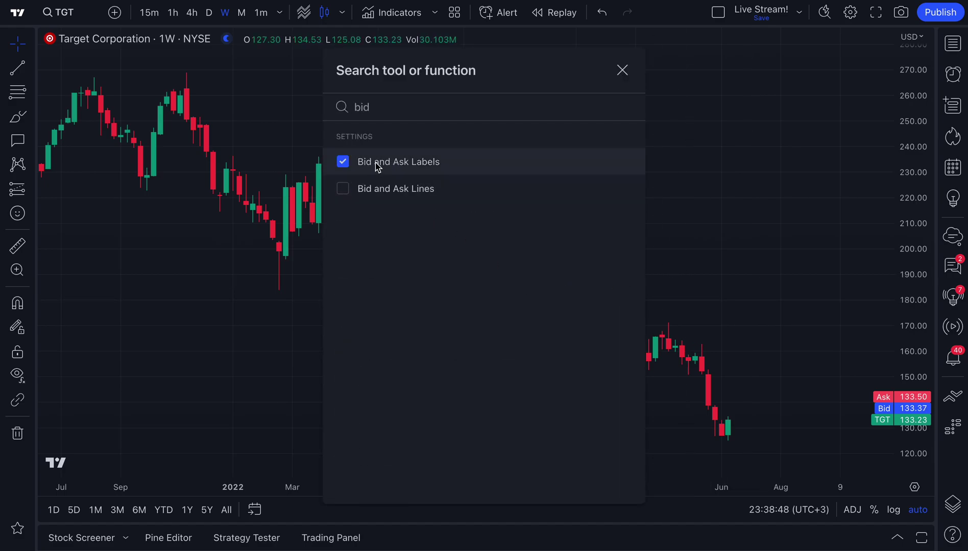
left_click(342, 162)
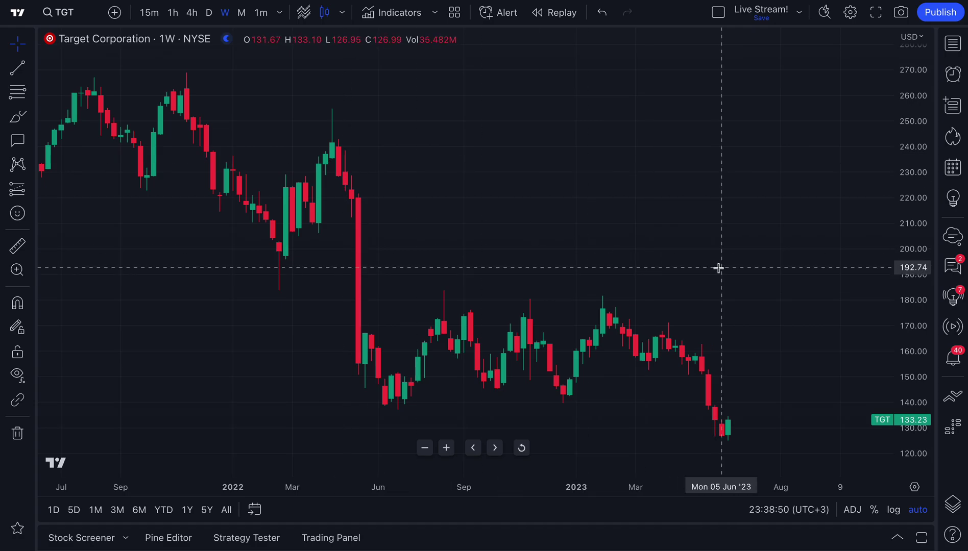
right_click(545, 154)
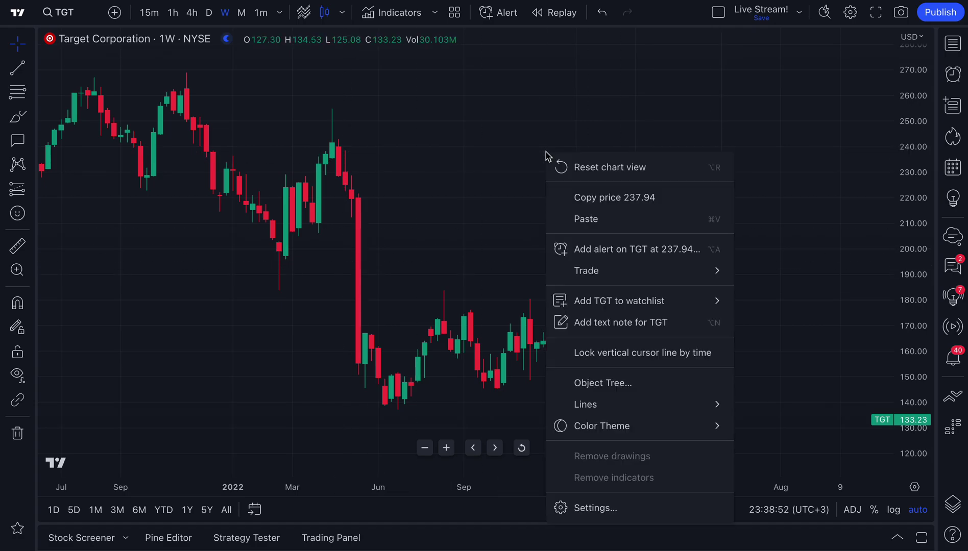
left_click(586, 509)
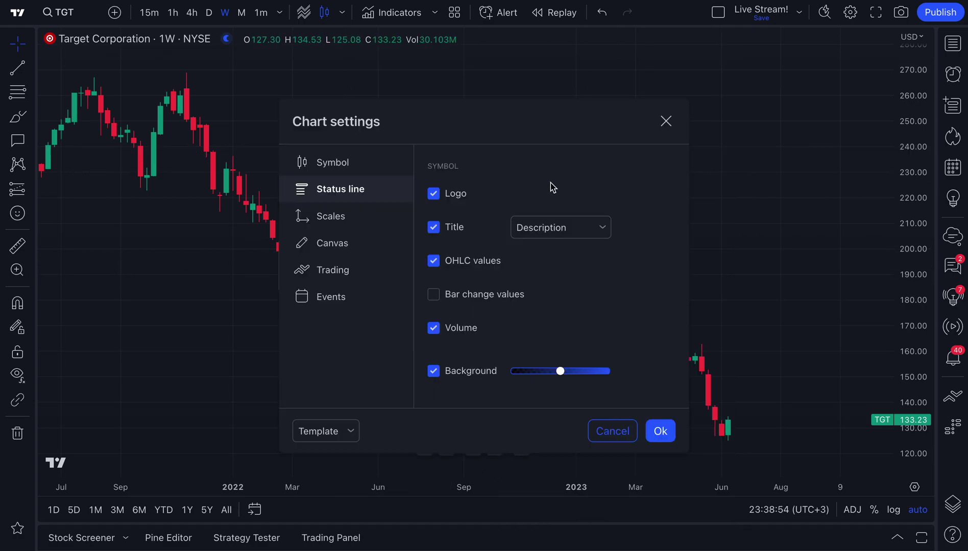
left_click(666, 121)
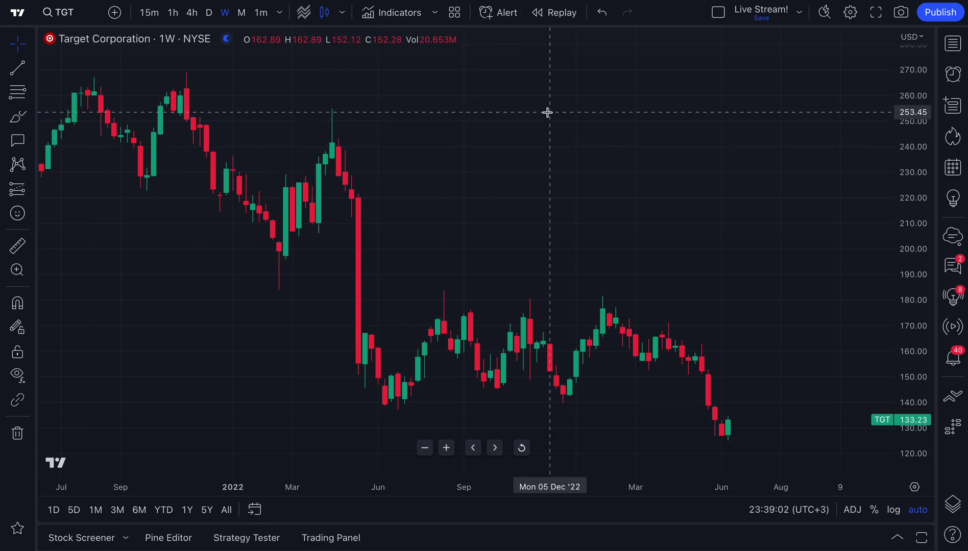
key("ctrl+k")
type("tren")
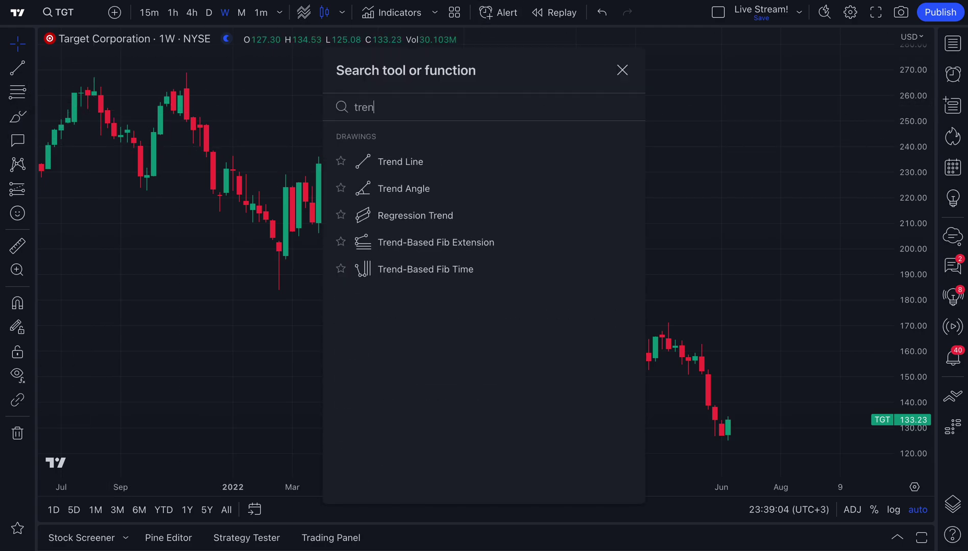
left_click(622, 70)
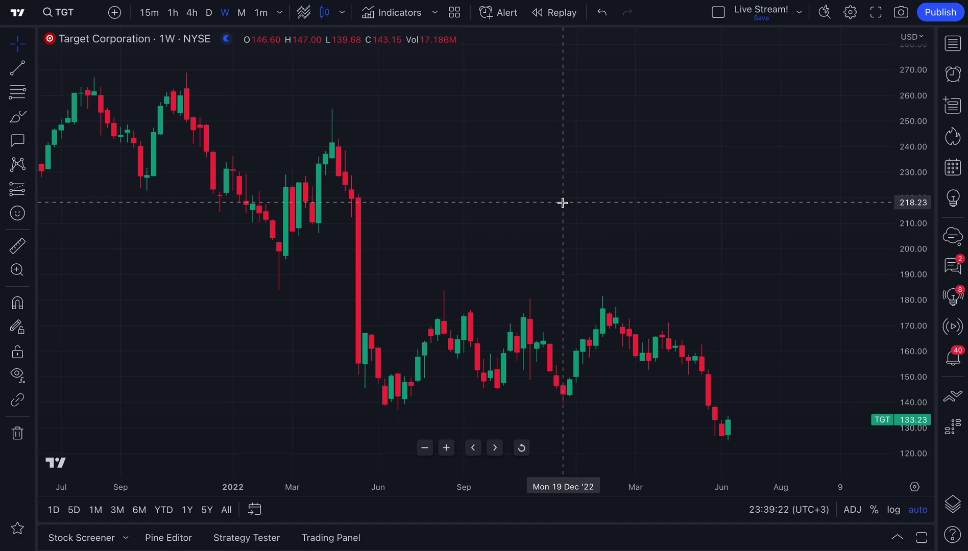
Step: Search 'finan' in Quick Search and choose Financials summary for Target
key("super+k")
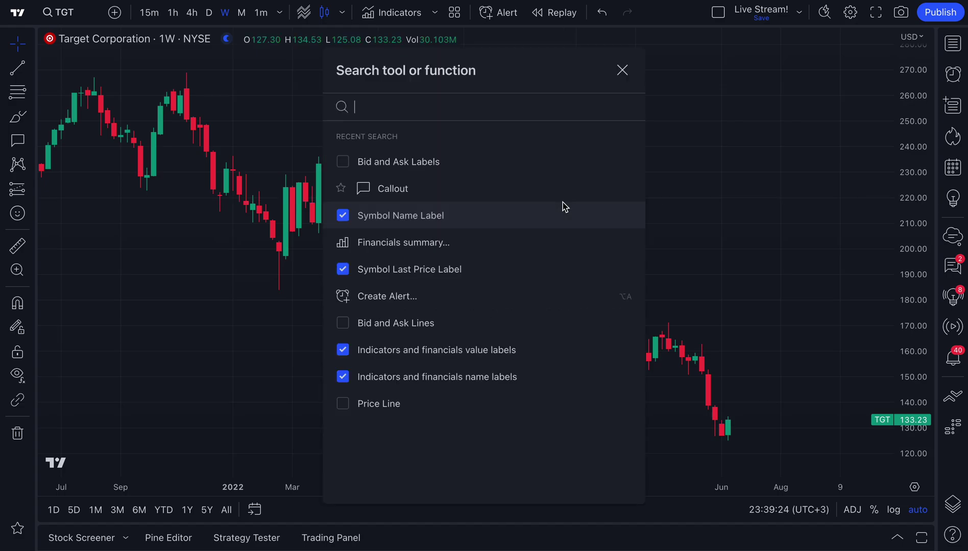
type("finan")
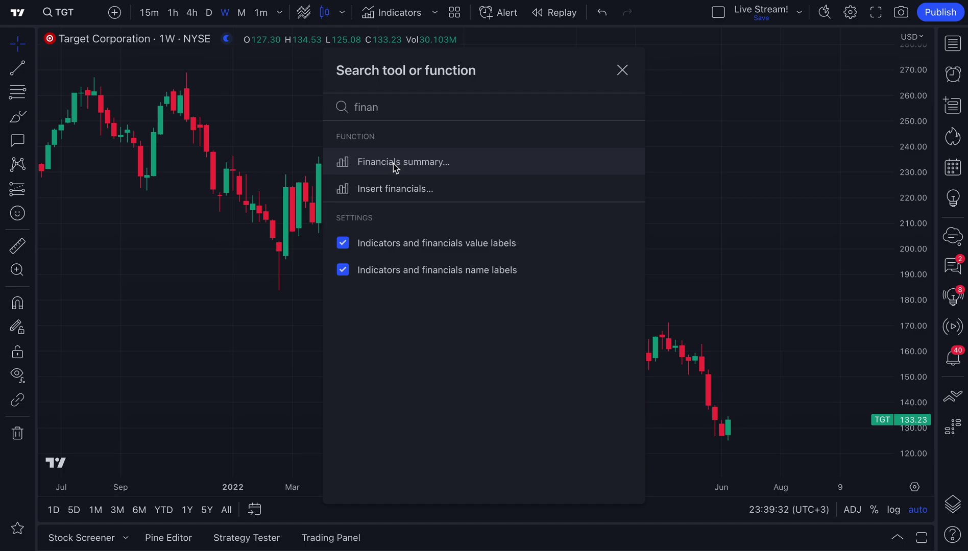
left_click(396, 164)
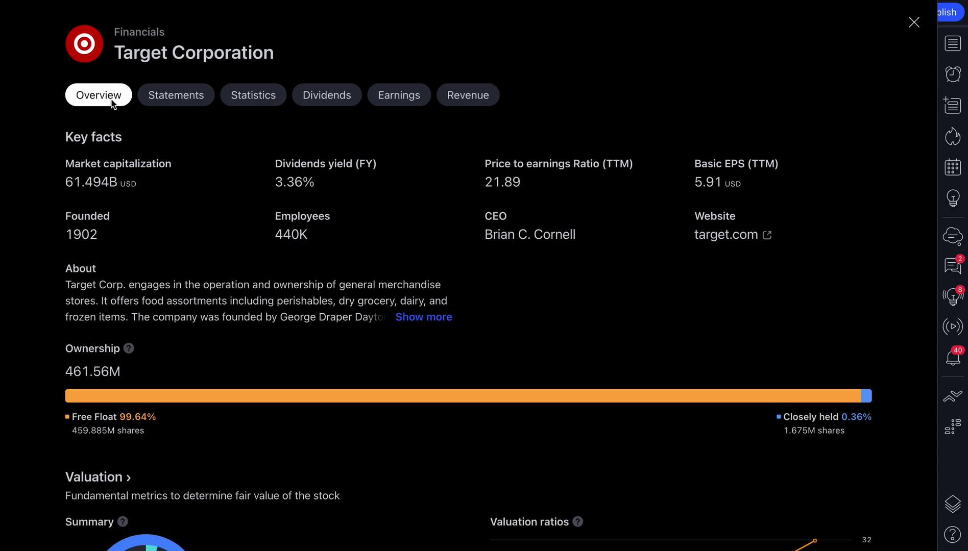
Step: Browse Target's Statements, Statistics, Dividends, Earnings and Revenue tabs
left_click(177, 101)
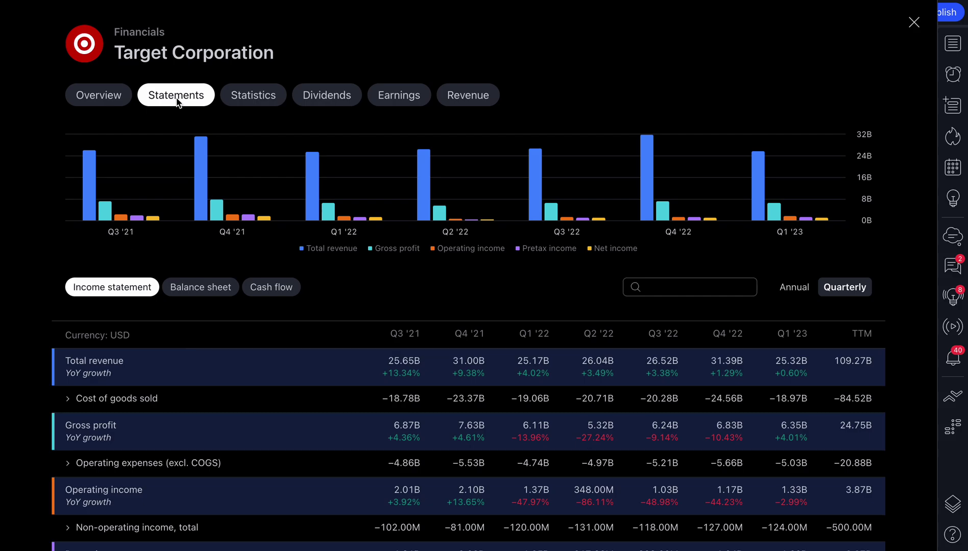
left_click(244, 101)
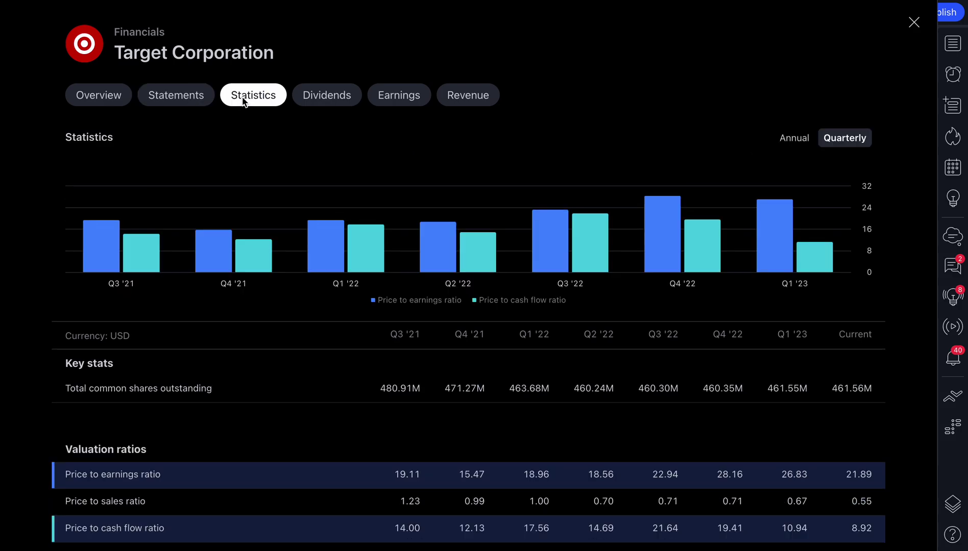
left_click(322, 94)
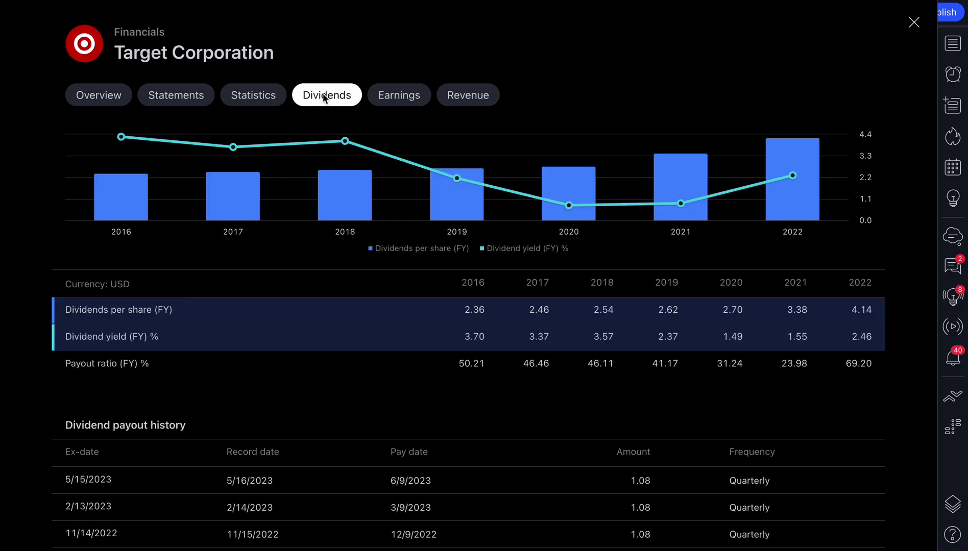
left_click(380, 98)
left_click(458, 103)
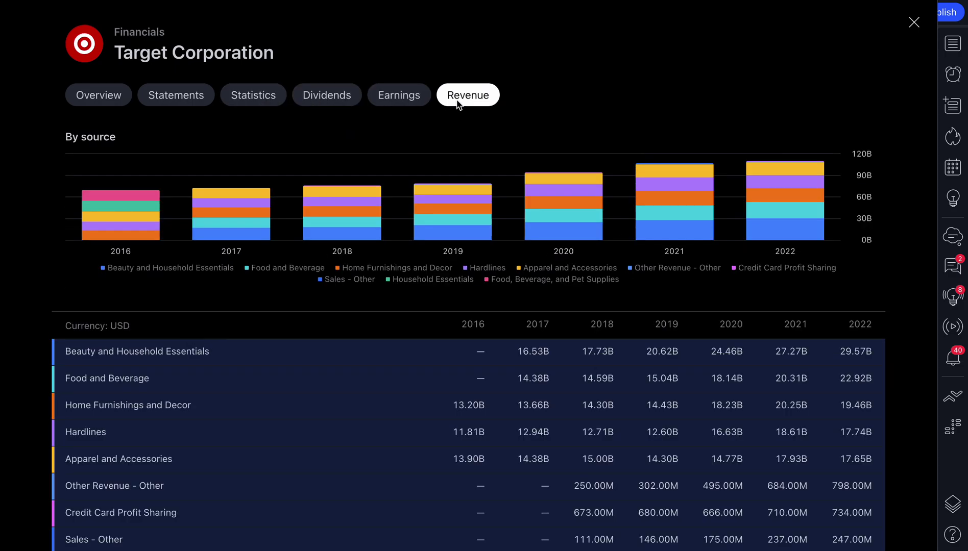
Step: Return to Target's financials Overview and scroll through its key facts
left_click(102, 97)
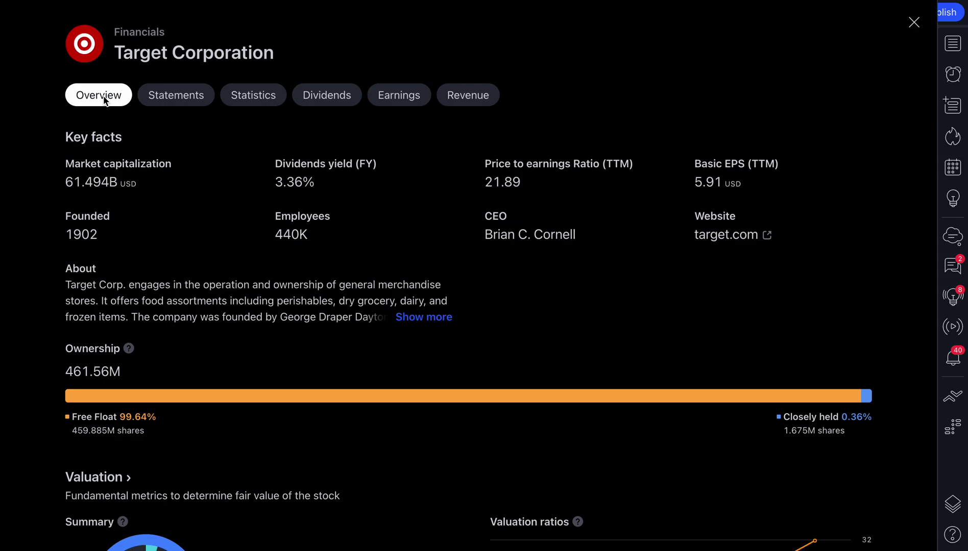
scroll(438, 289, "down", 10)
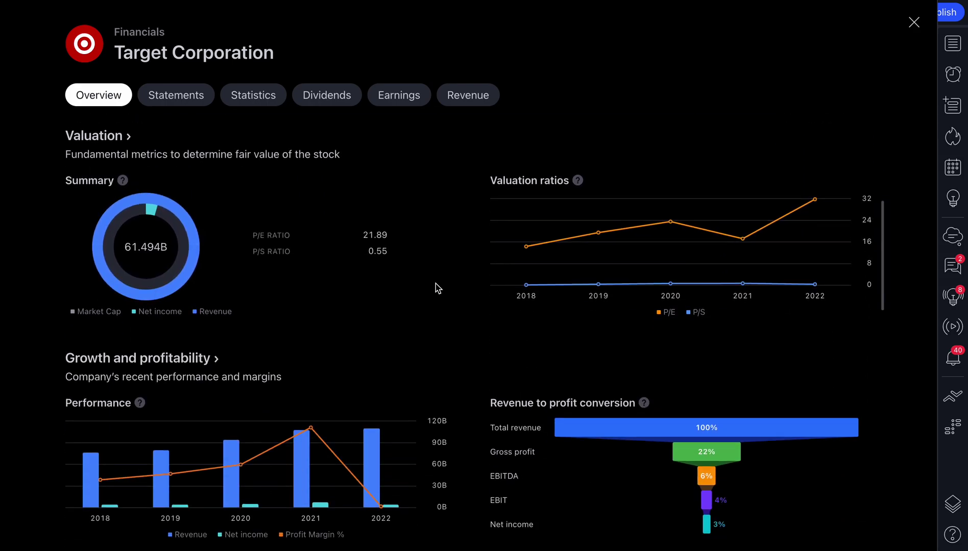
scroll(437, 289, "down", 10)
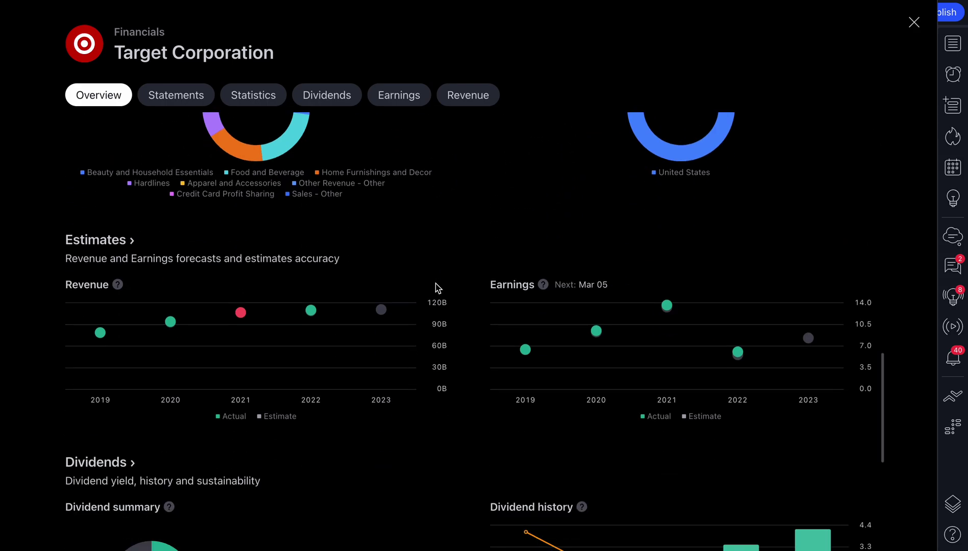
scroll(438, 288, "down", 5)
scroll(437, 288, "up", 10)
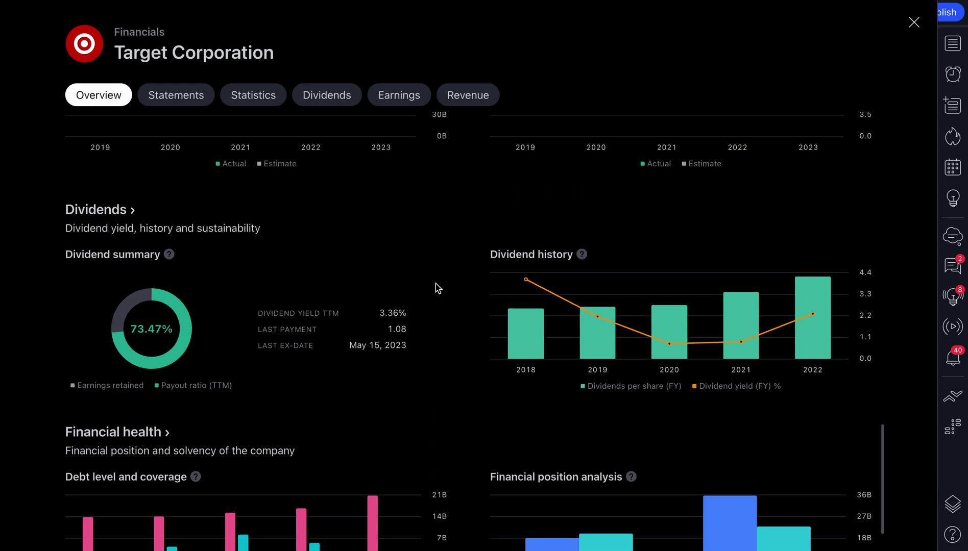
scroll(438, 289, "up", 15)
Step: Review Target's income statement, statistics, dividends, EPS and revenue by source
left_click(181, 99)
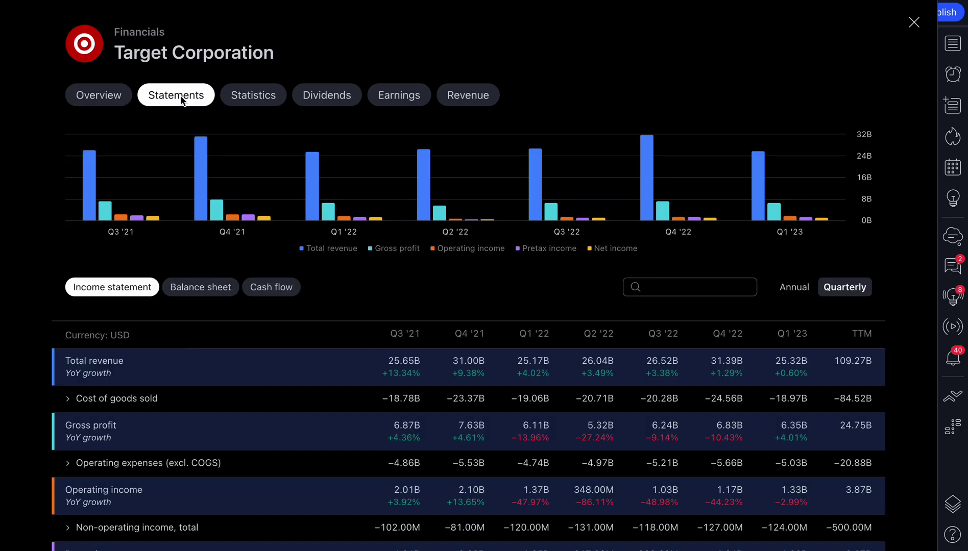
left_click(249, 103)
left_click(304, 105)
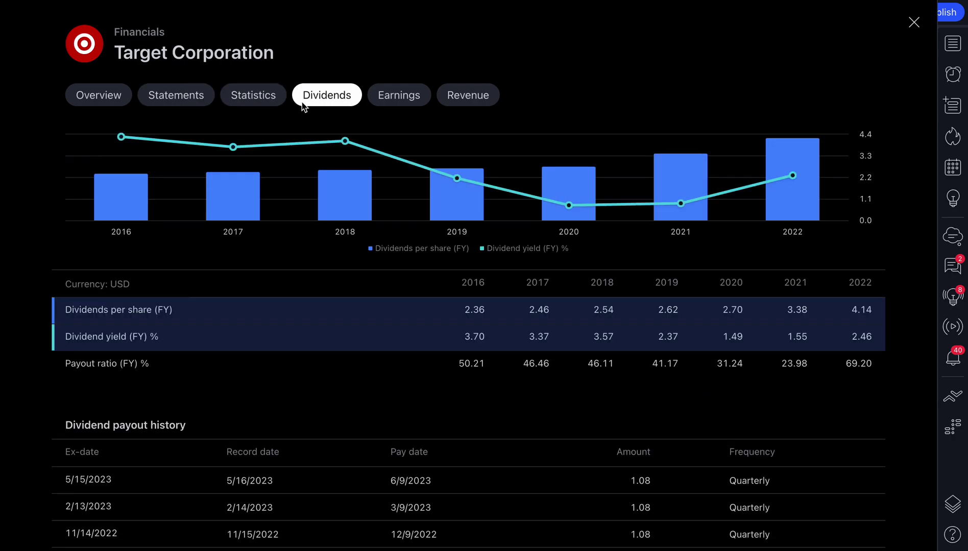
left_click(390, 105)
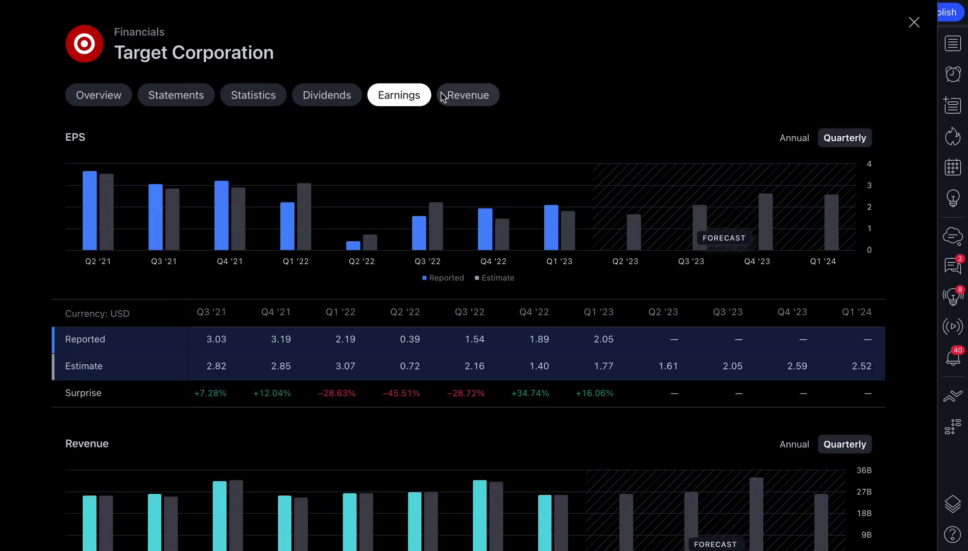
left_click(442, 97)
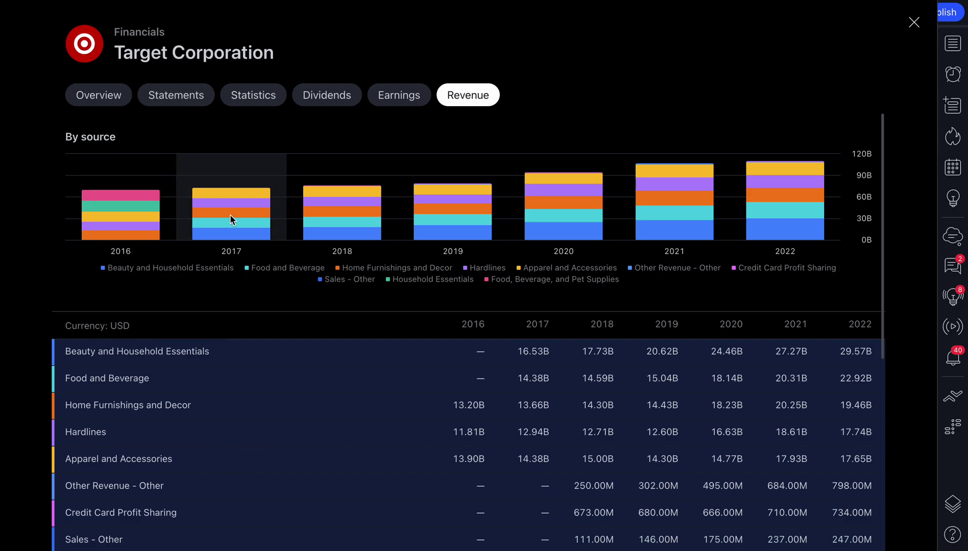
scroll(374, 426, "down", 5)
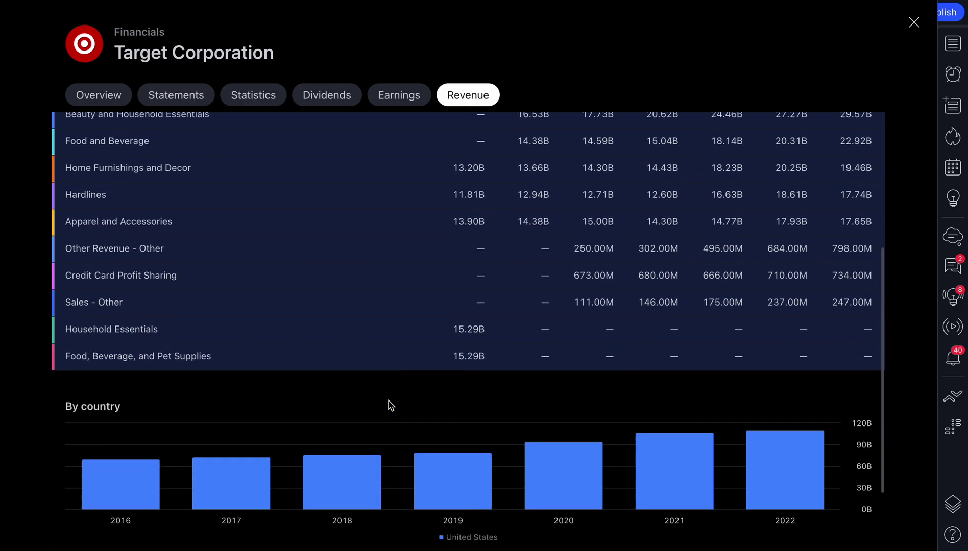
scroll(389, 405, "down", 2)
scroll(389, 405, "up", 6)
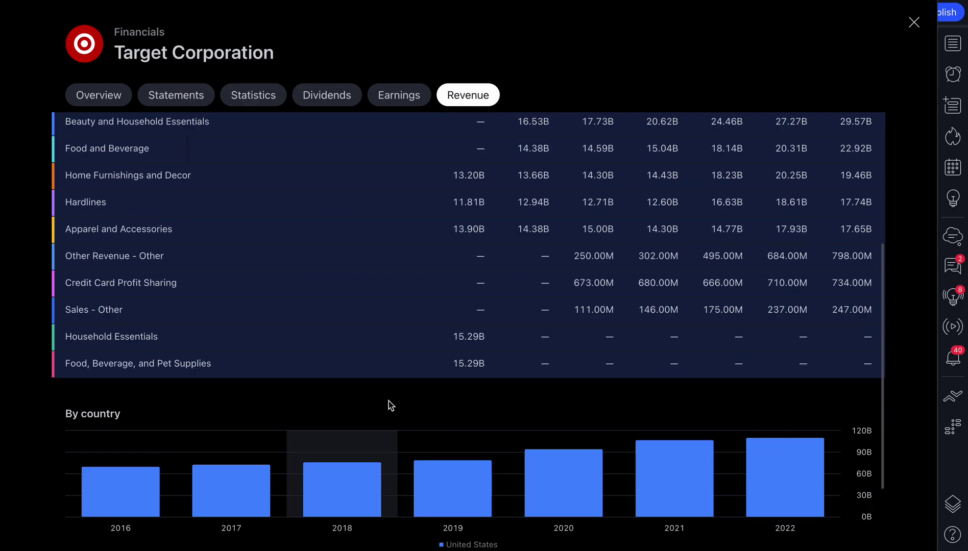
Step: Revisit Earnings, Dividends, Statistics, Statements and Overview, then close the financials window
left_click(401, 95)
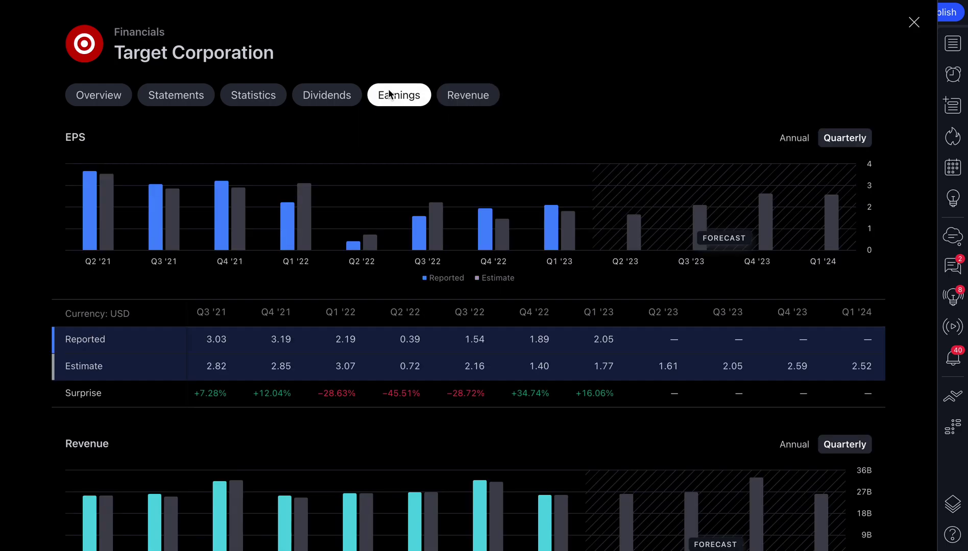
left_click(350, 96)
scroll(375, 301, "down", 5)
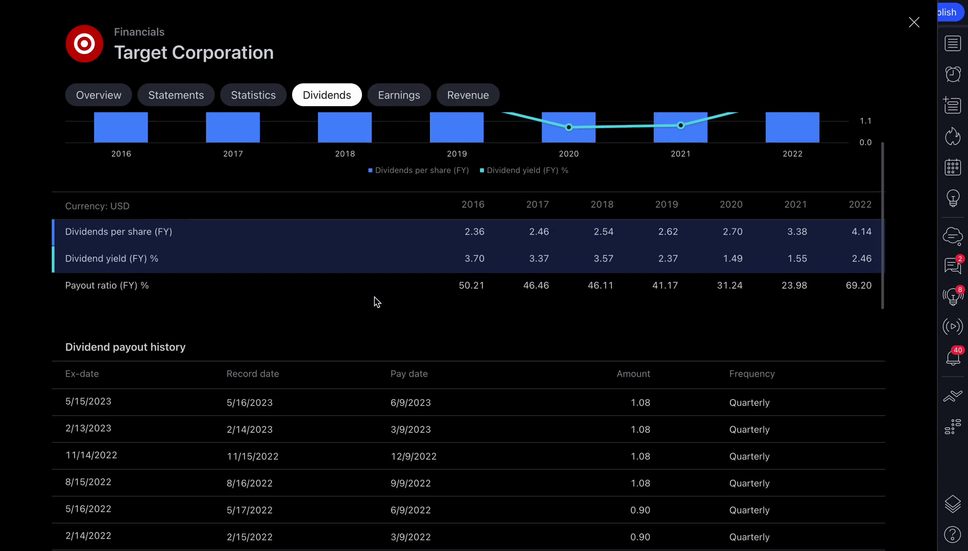
scroll(376, 301, "up", 5)
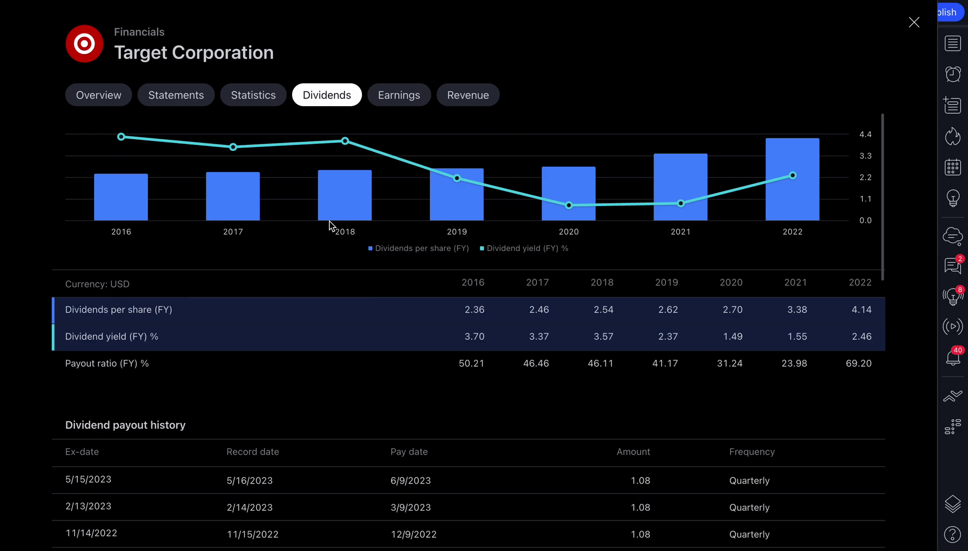
left_click(248, 106)
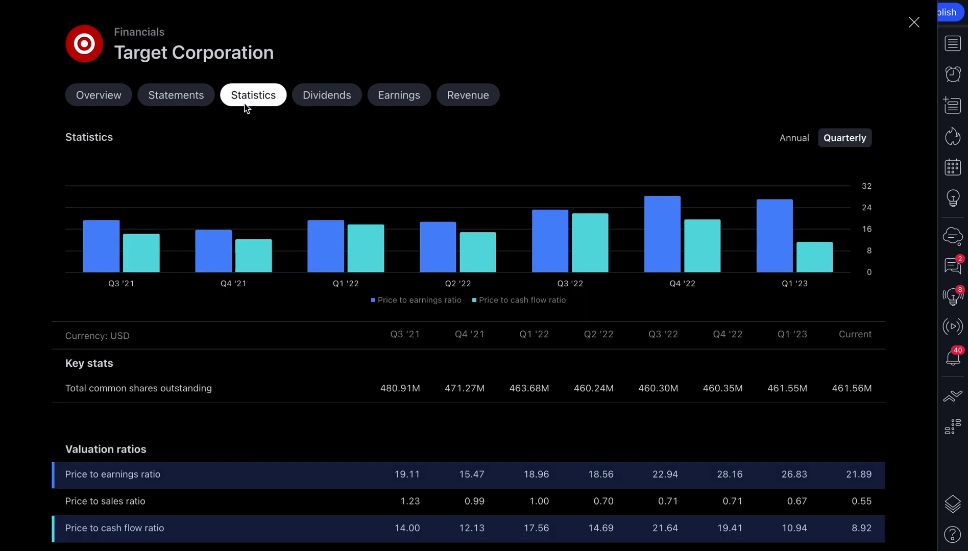
left_click(201, 103)
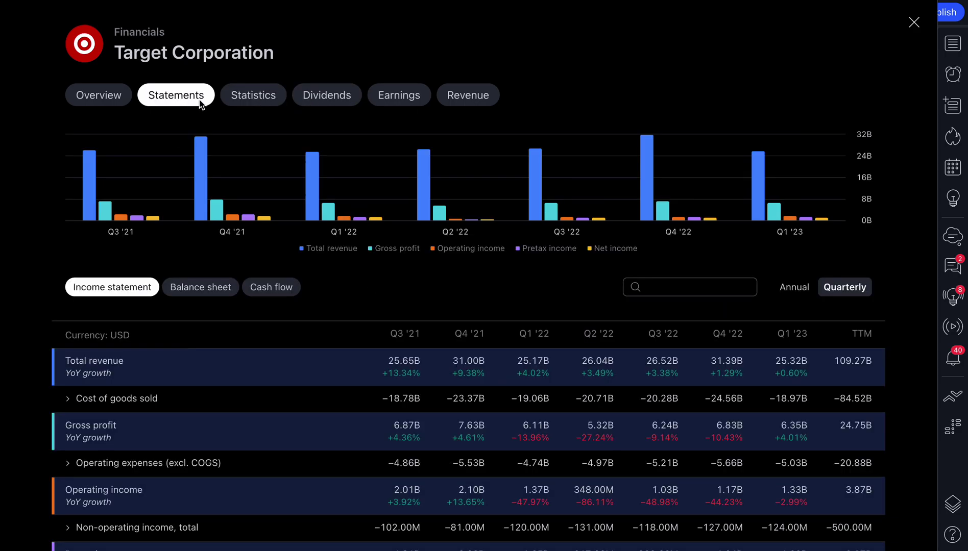
left_click(98, 96)
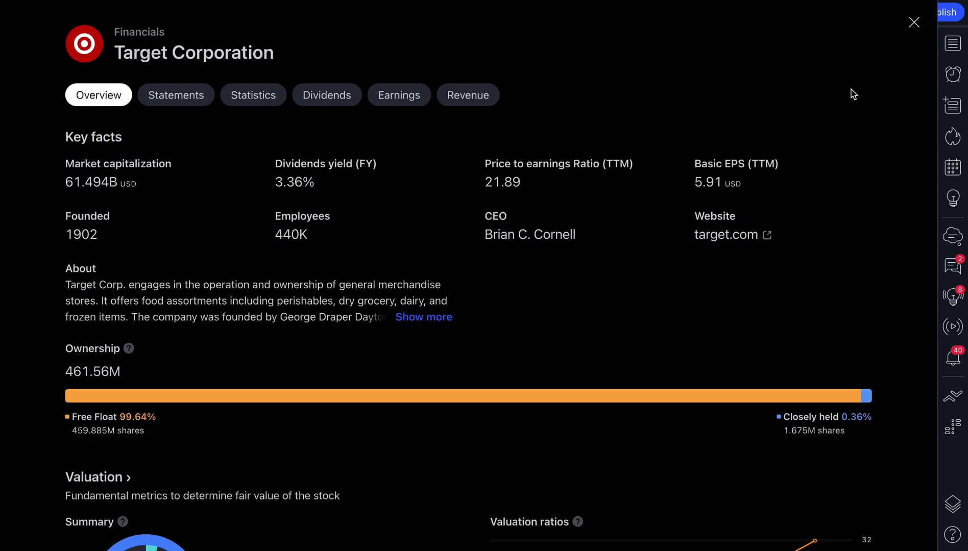
left_click(914, 22)
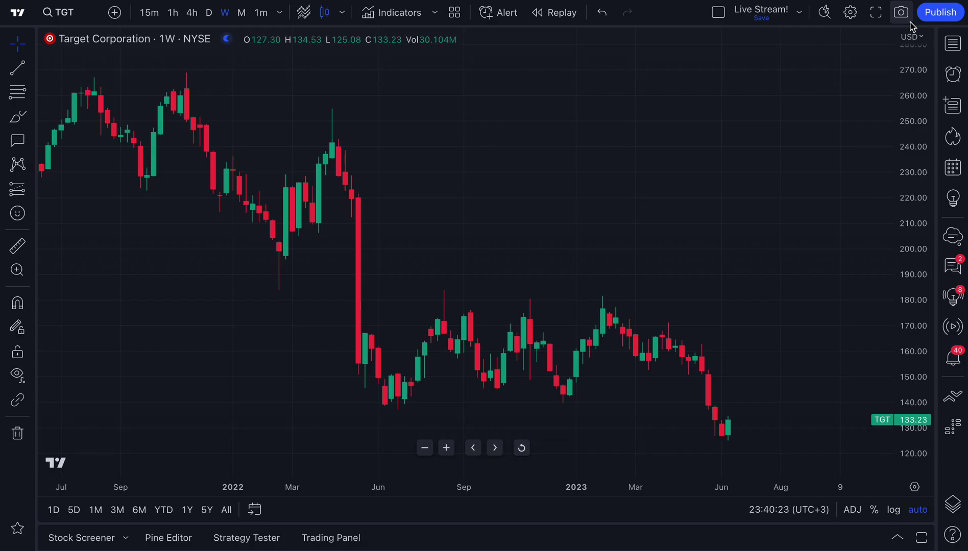
Step: Show the watchlist beside the TGT chart and reopen Target's Financials summary via 'fina'
left_click(952, 51)
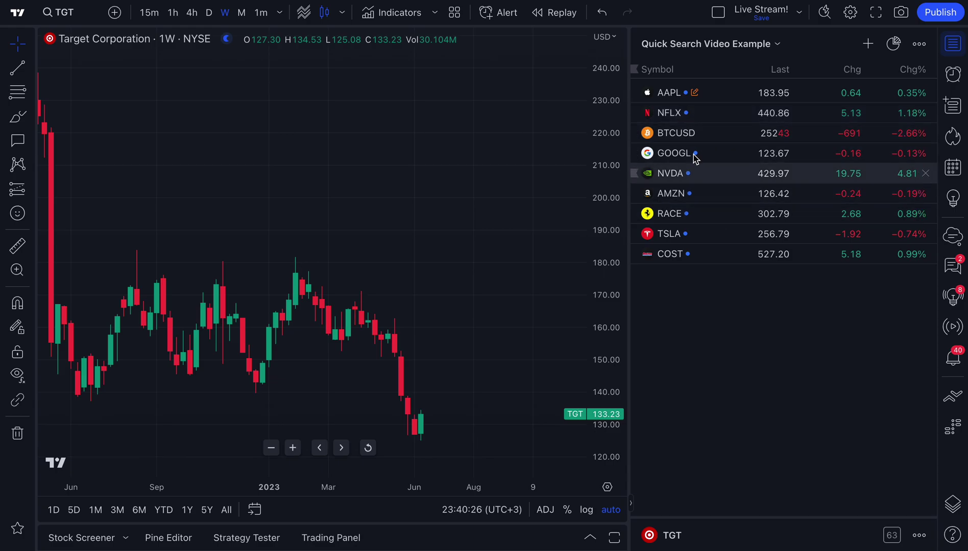
scroll(281, 188, "left", 3)
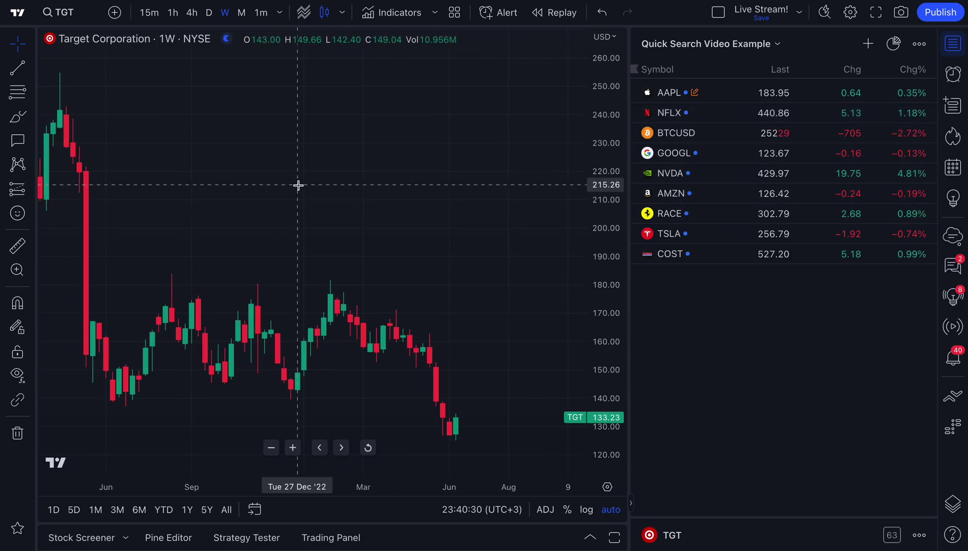
key("super+k")
type("fina")
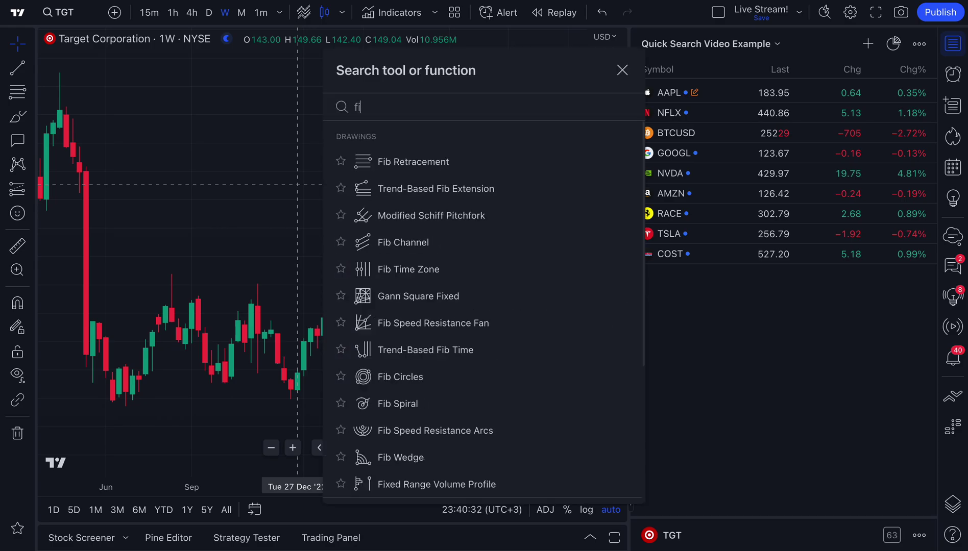
left_click(401, 156)
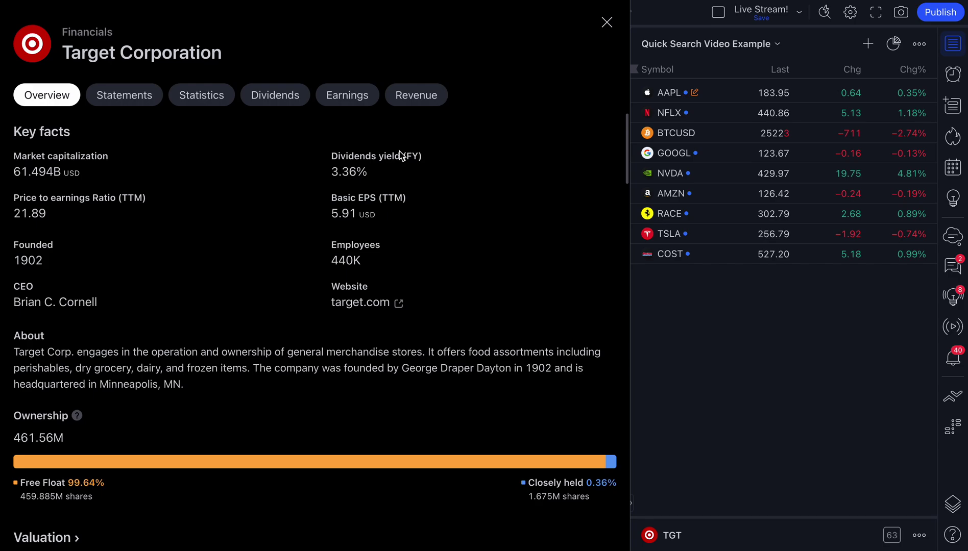
Step: Switch the financials panel from Target to Netflix (NFLX) via the watchlist
scroll(441, 218, "down", 5)
scroll(442, 218, "down", 6)
scroll(450, 190, "up", 10)
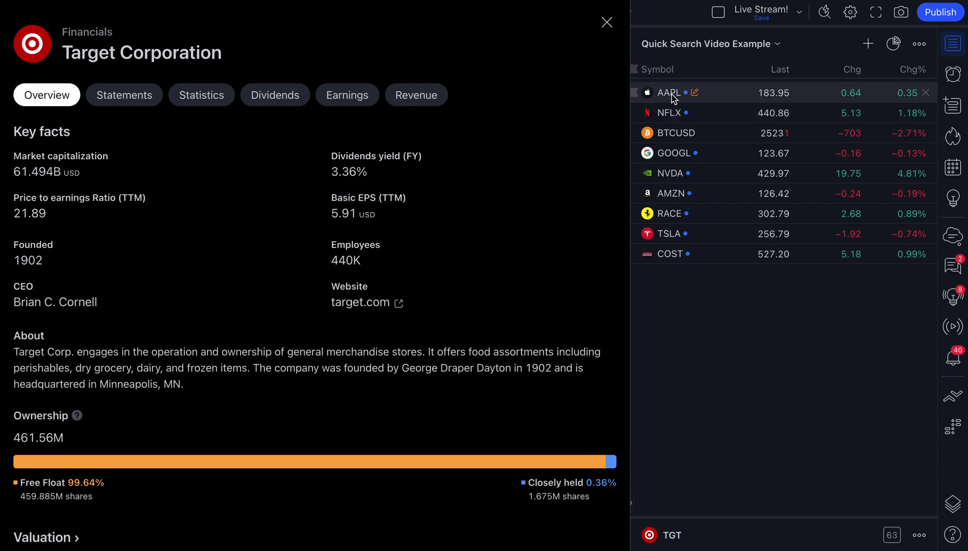
left_click(670, 111)
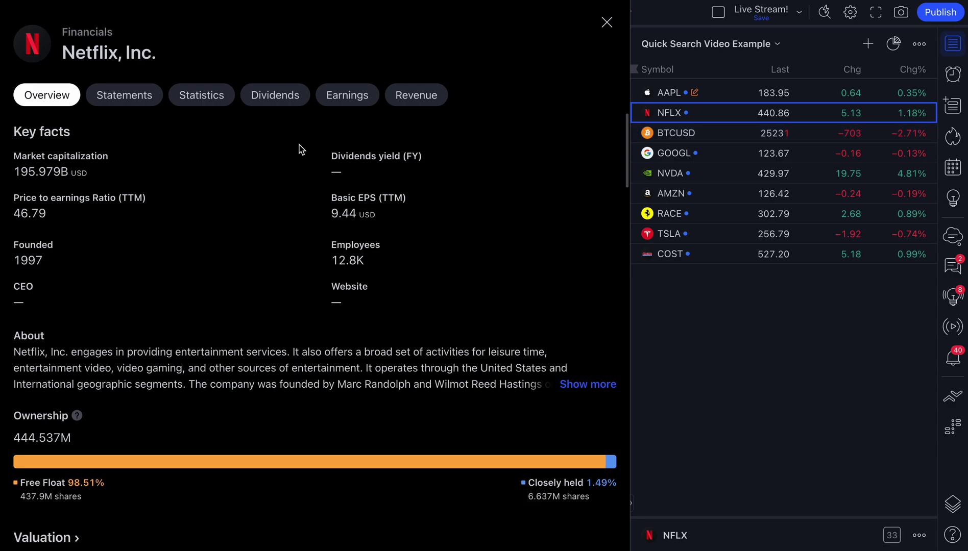
Step: Cycle Netflix's Statements, Statistics, Dividends, Earnings and Revenue tabs, then load GOOGL and NVDA
left_click(115, 104)
left_click(221, 102)
left_click(289, 102)
left_click(345, 98)
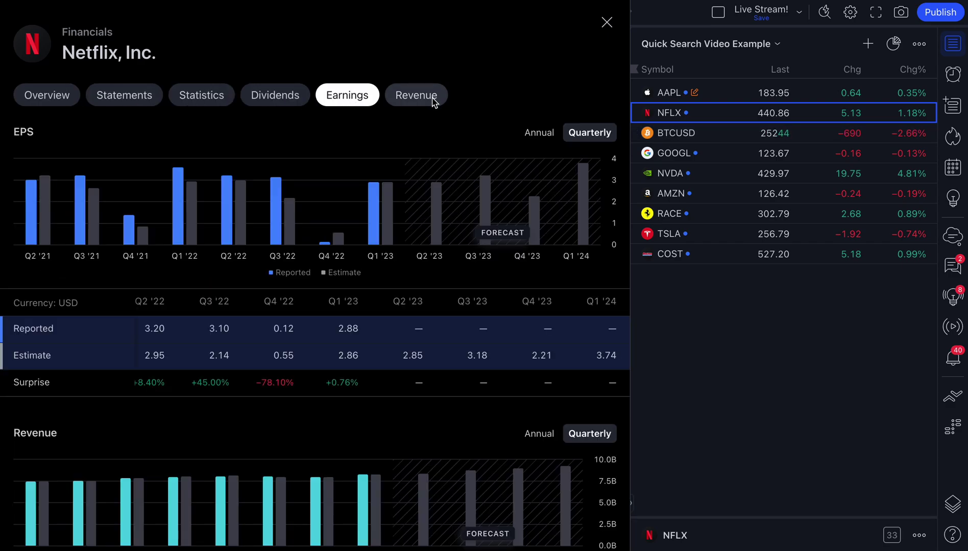
left_click(432, 98)
left_click(672, 154)
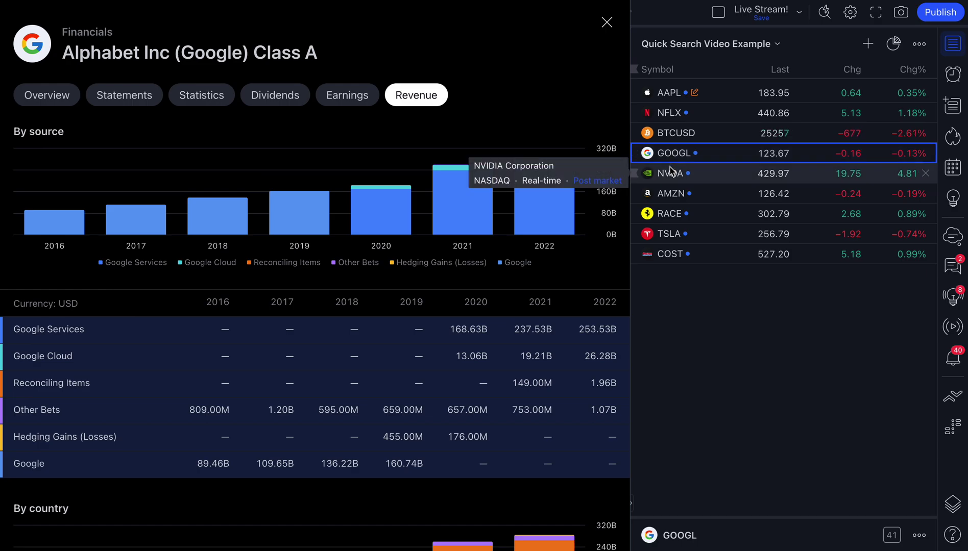
left_click(670, 172)
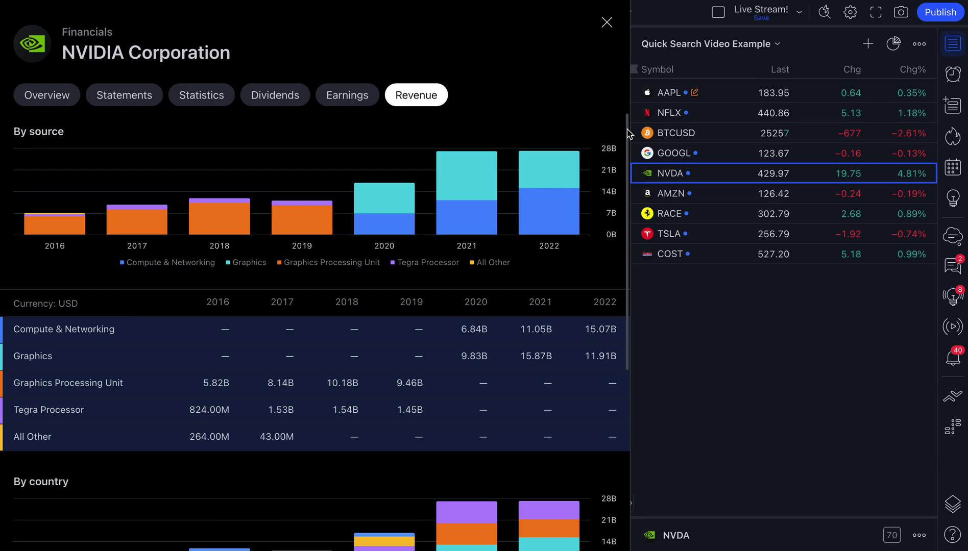
Step: Close the financials and reopen NVIDIA's Financials summary via a 'finan' search
left_click(606, 22)
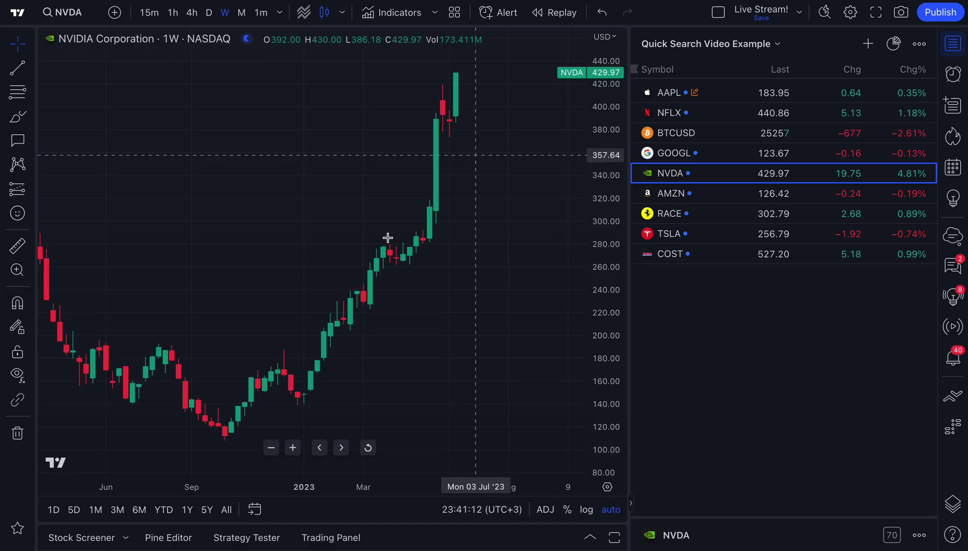
key("super+k")
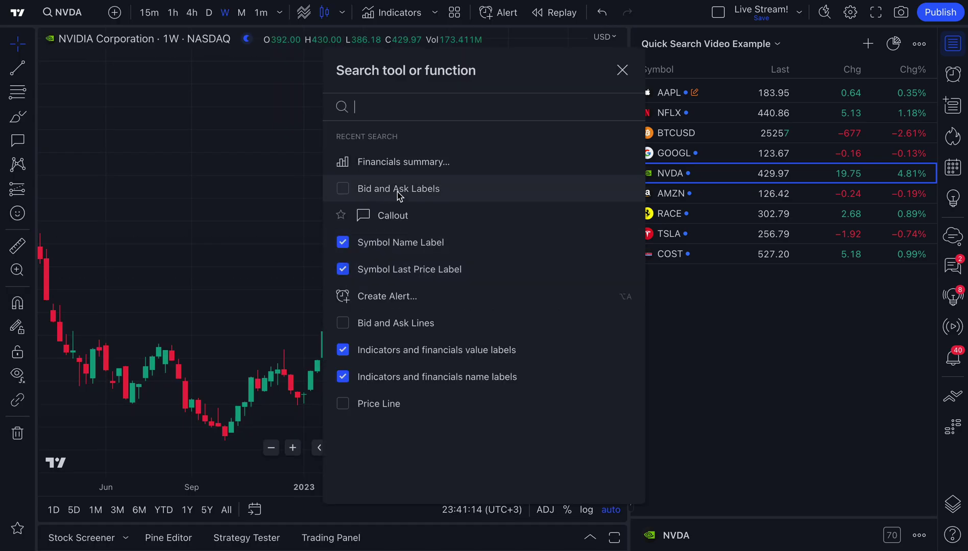
type("finan")
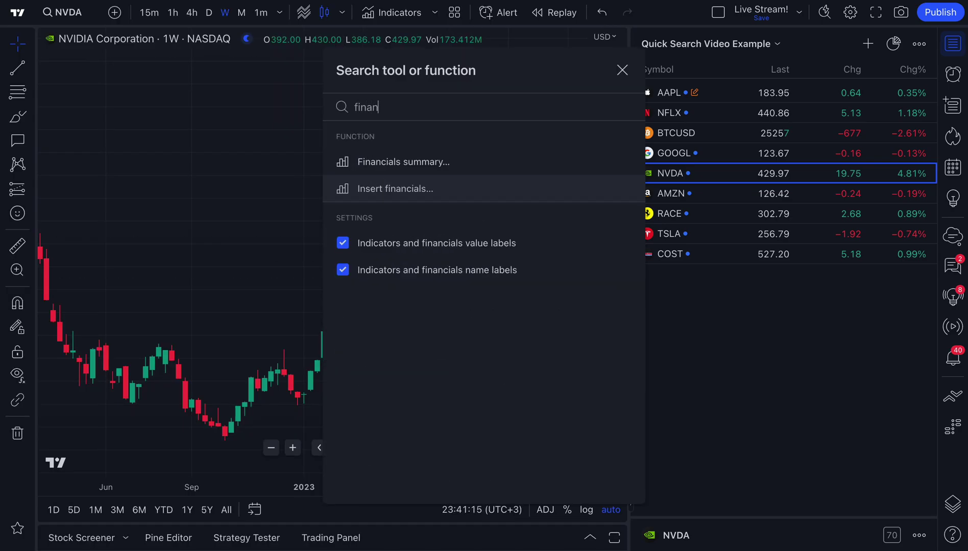
left_click(432, 161)
Step: Load Amazon (AMZN) in the financials and scroll through its income statement
left_click(697, 201)
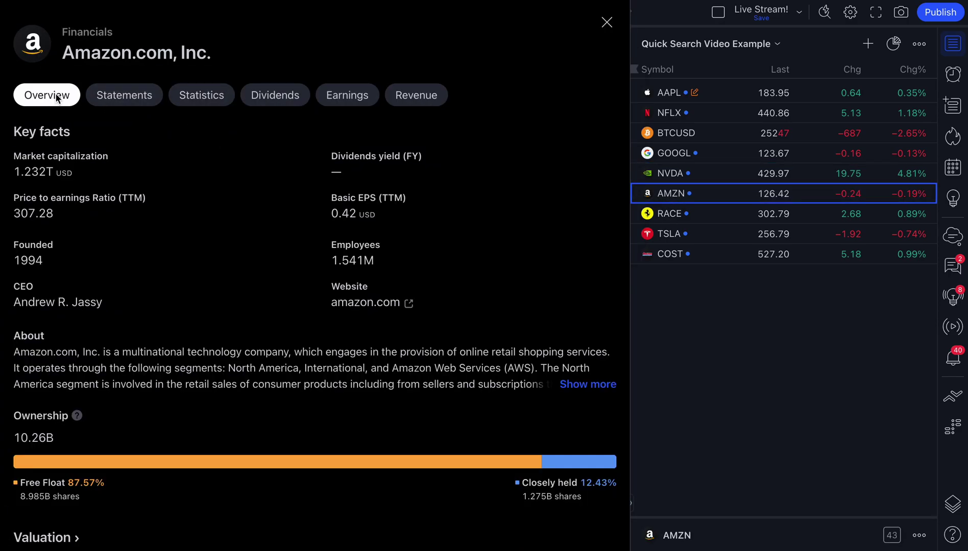
left_click(122, 97)
scroll(259, 295, "down", 8)
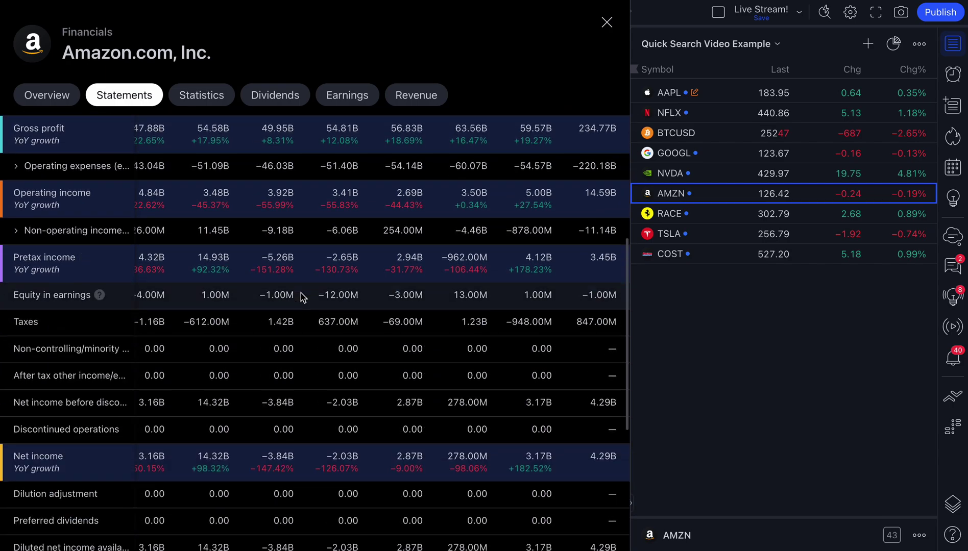
scroll(308, 293, "up", 10)
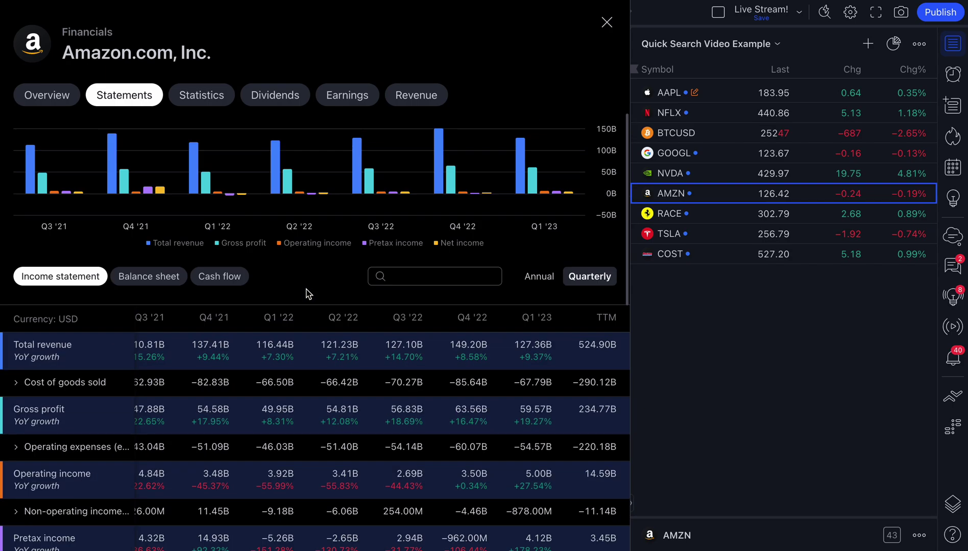
Step: Step through Ferrari, Tesla and Costco financials, ending on Alphabet
left_click(681, 221)
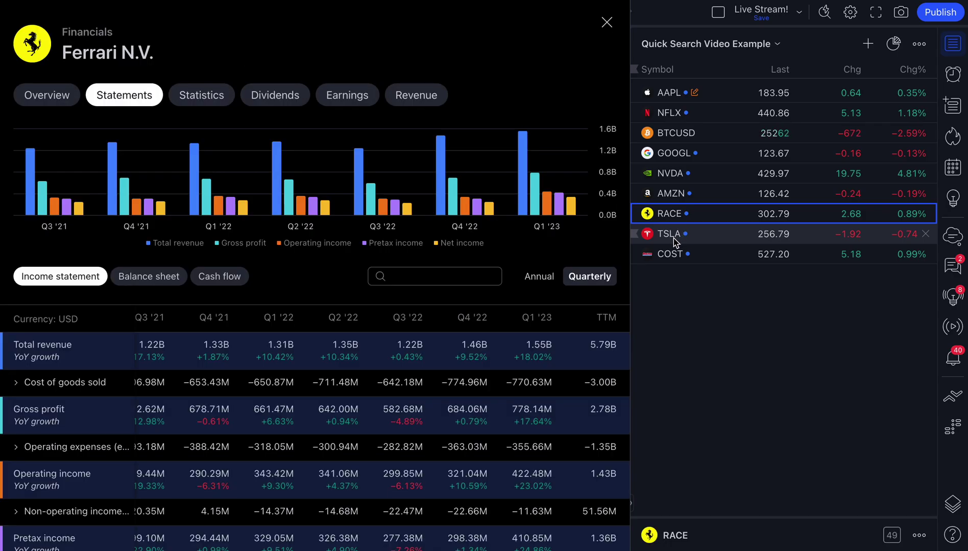
left_click(675, 241)
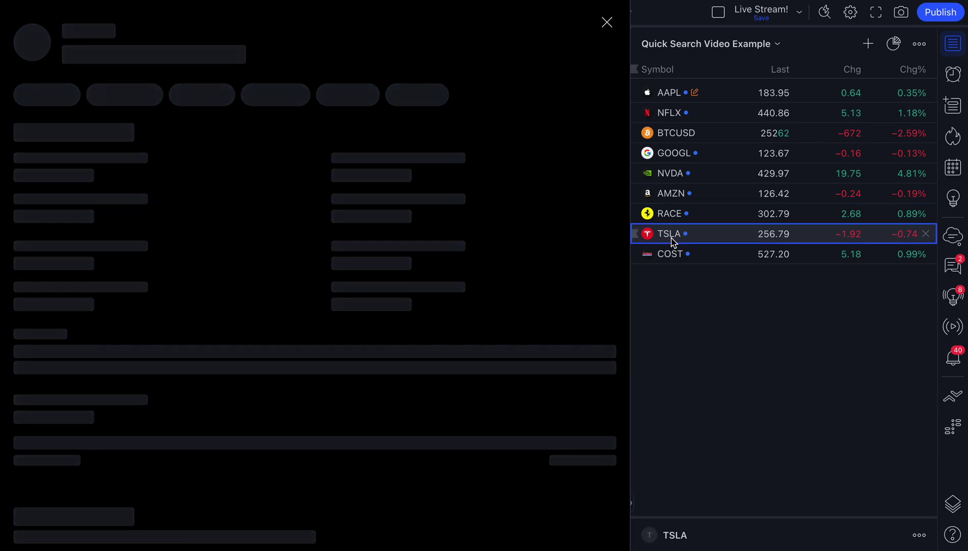
left_click(672, 252)
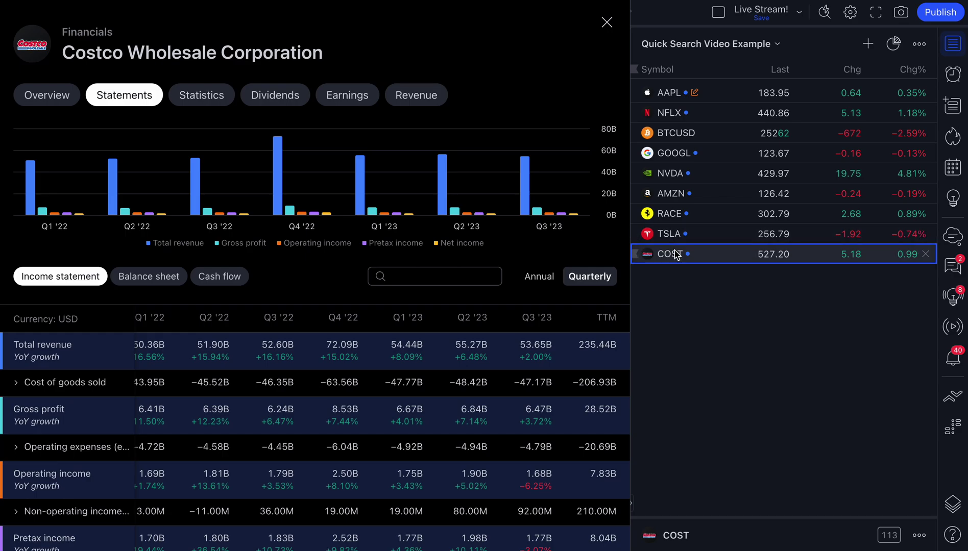
left_click(674, 162)
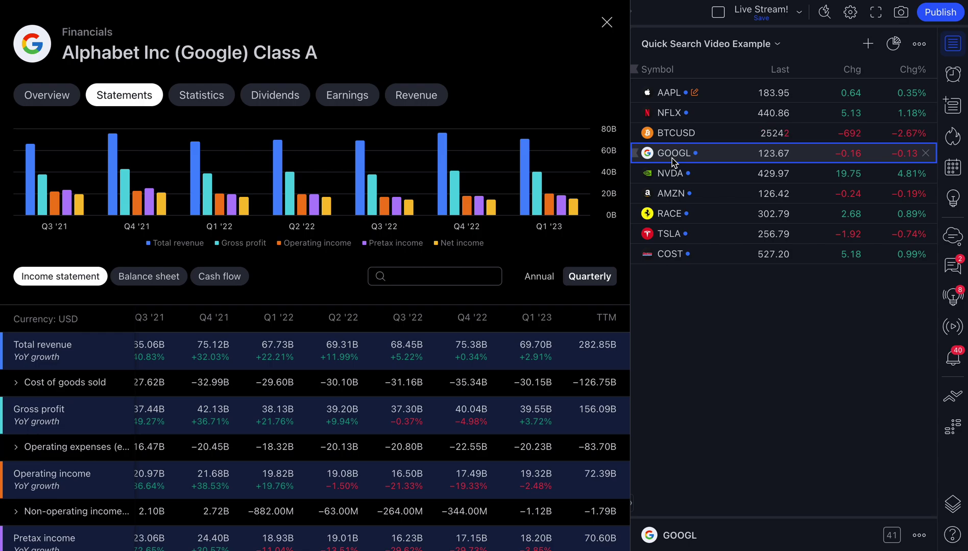
Step: View Alphabet's statistics, dividends, earnings per share and revenue by source
left_click(227, 98)
left_click(280, 102)
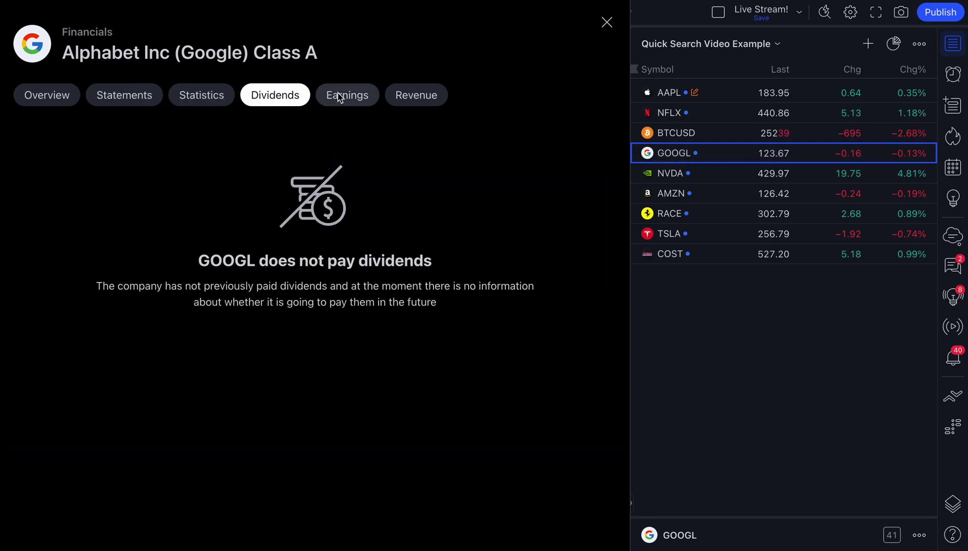
left_click(340, 96)
left_click(403, 95)
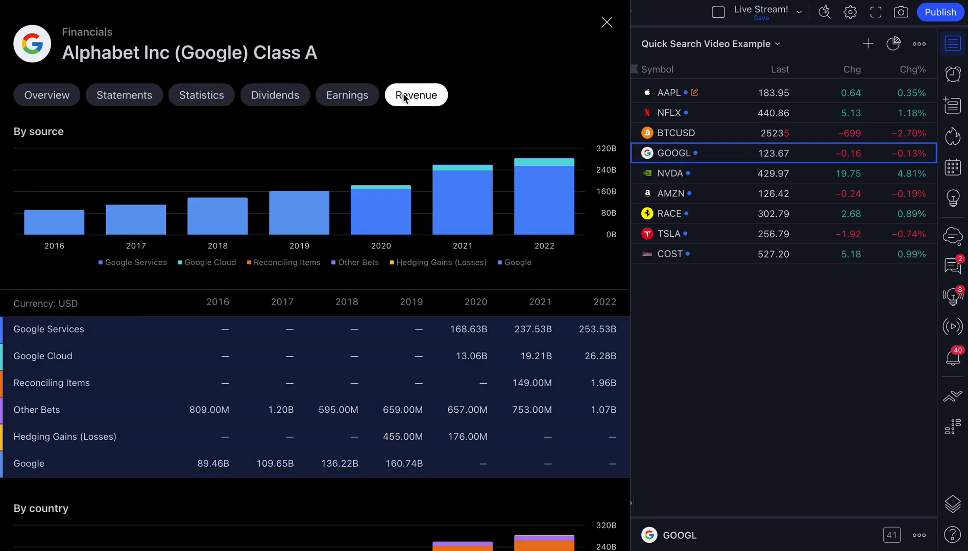
Step: Switch to NVIDIA, cycle through its financials tabs and finish on quarterly EPS and estimates
left_click(676, 185)
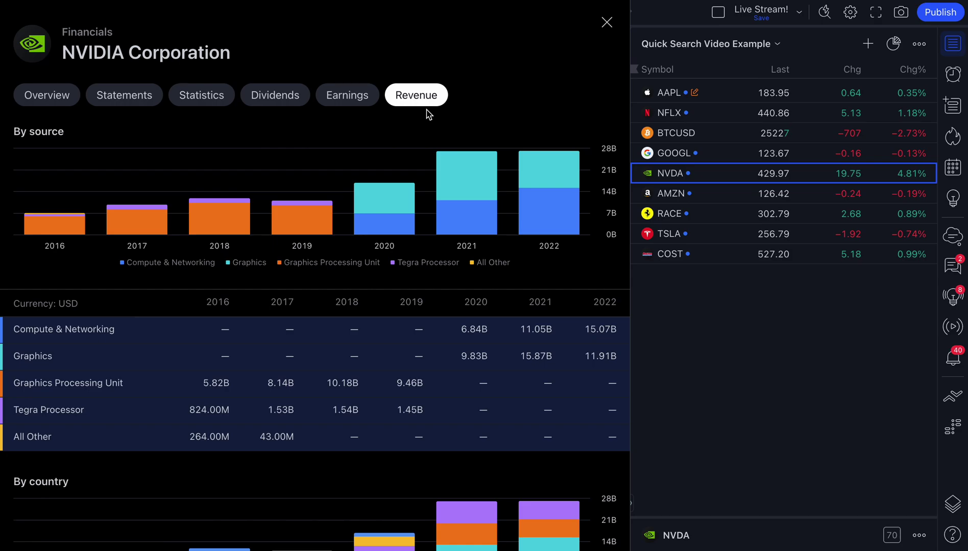
left_click(366, 106)
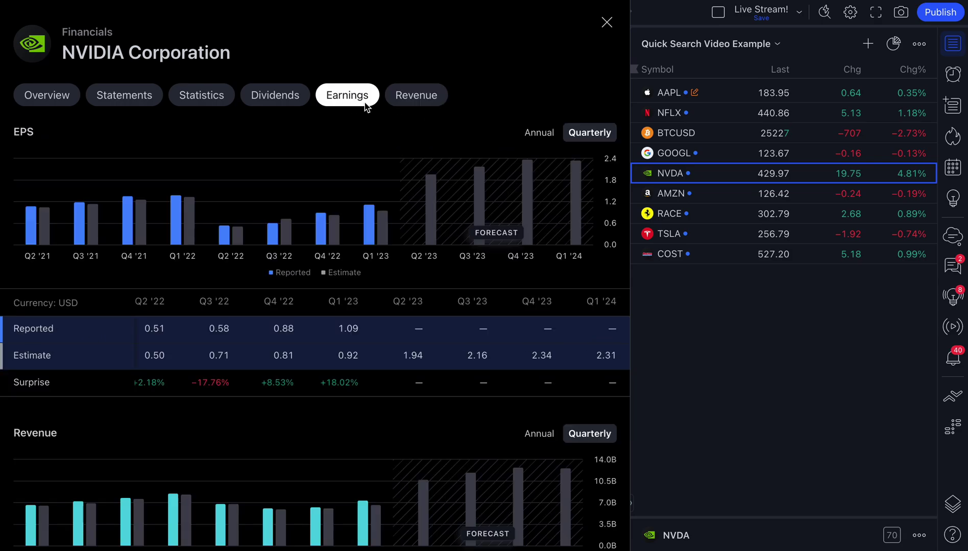
left_click(279, 104)
left_click(217, 101)
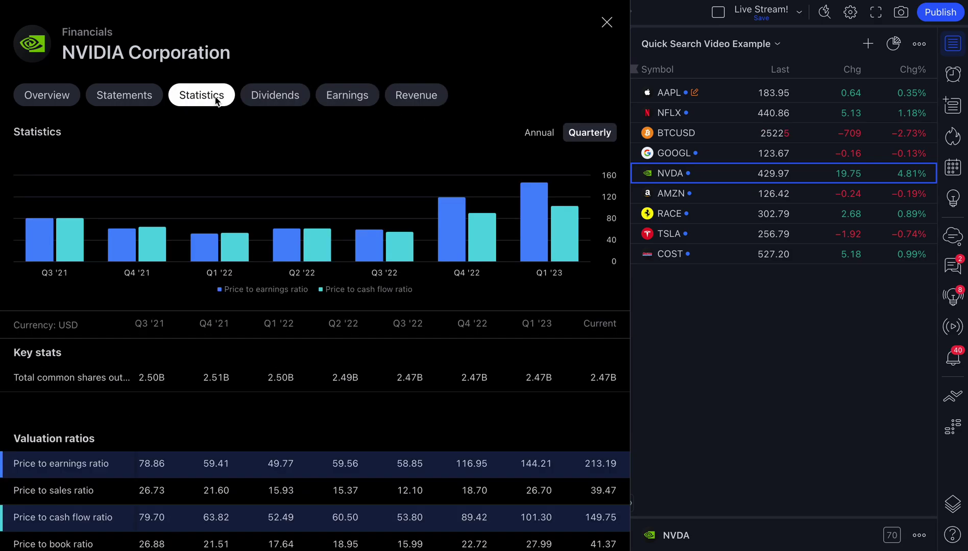
left_click(142, 104)
left_click(48, 103)
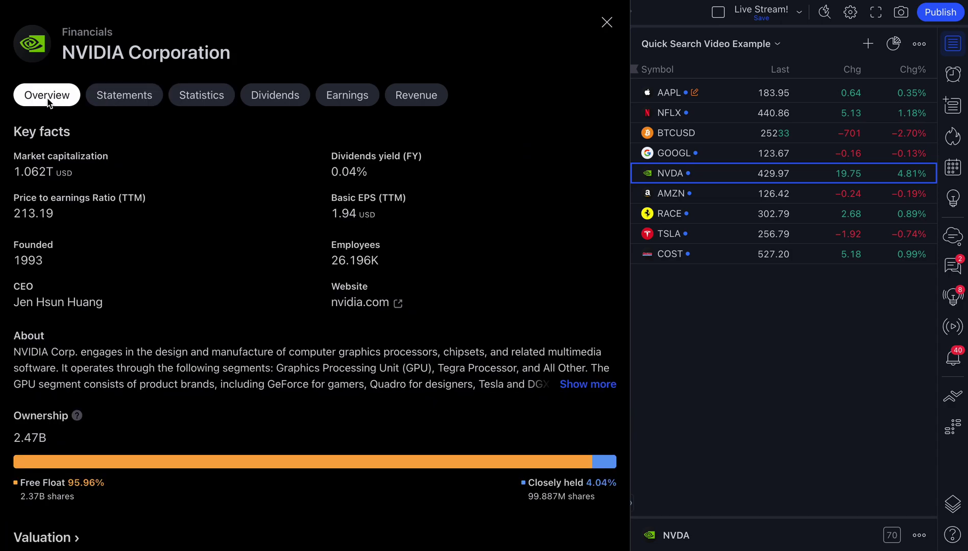
left_click(120, 105)
left_click(207, 102)
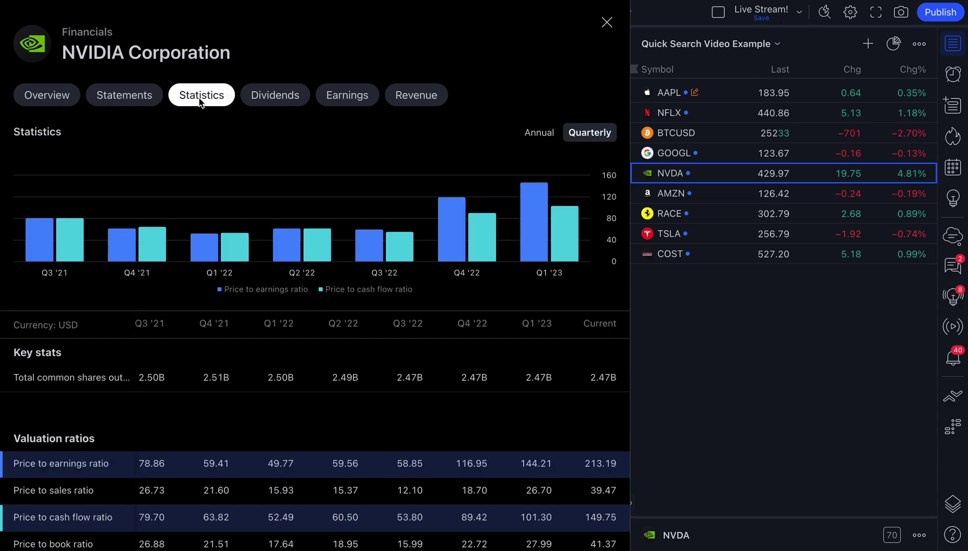
left_click(280, 102)
left_click(356, 97)
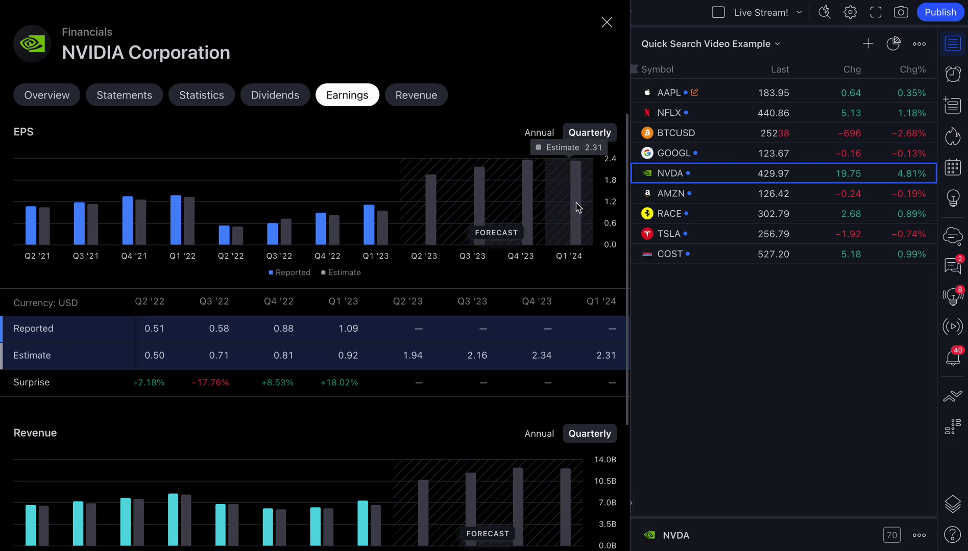
Step: Close NVIDIA's financials, then zoom and pan the weekly NVDA chart toward recent weeks
left_click(607, 22)
scroll(396, 244, "down", 10)
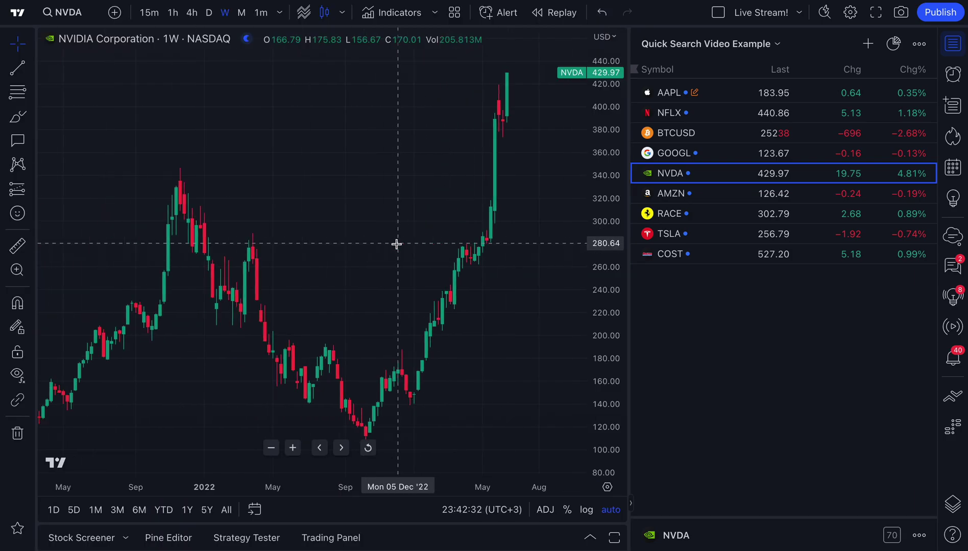
left_click_drag(366, 343, 313, 341)
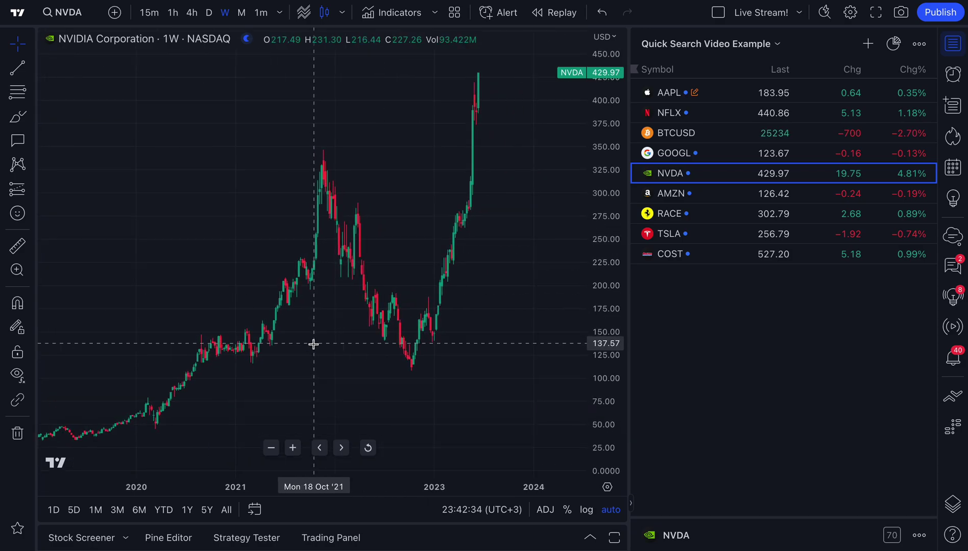
scroll(314, 342, "up", 3)
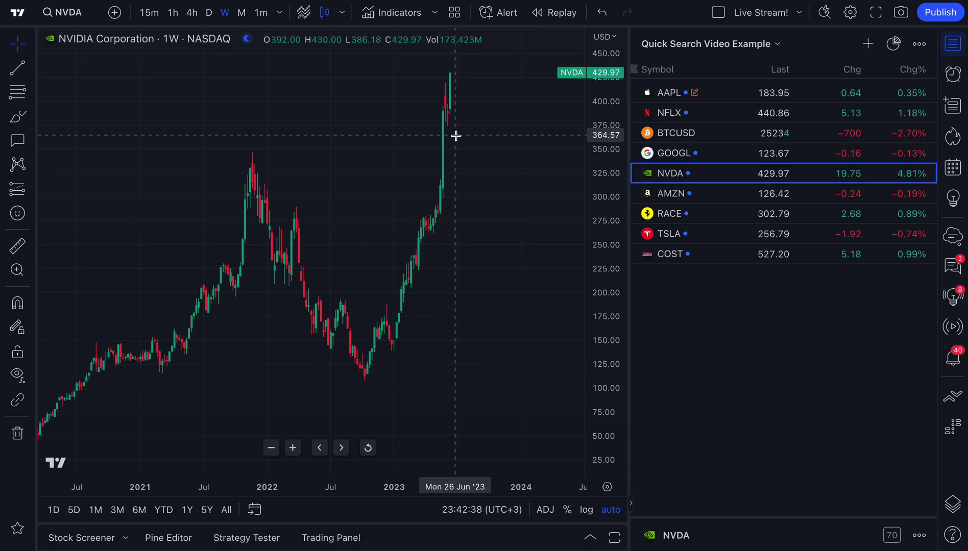
scroll(354, 197, "up", 1)
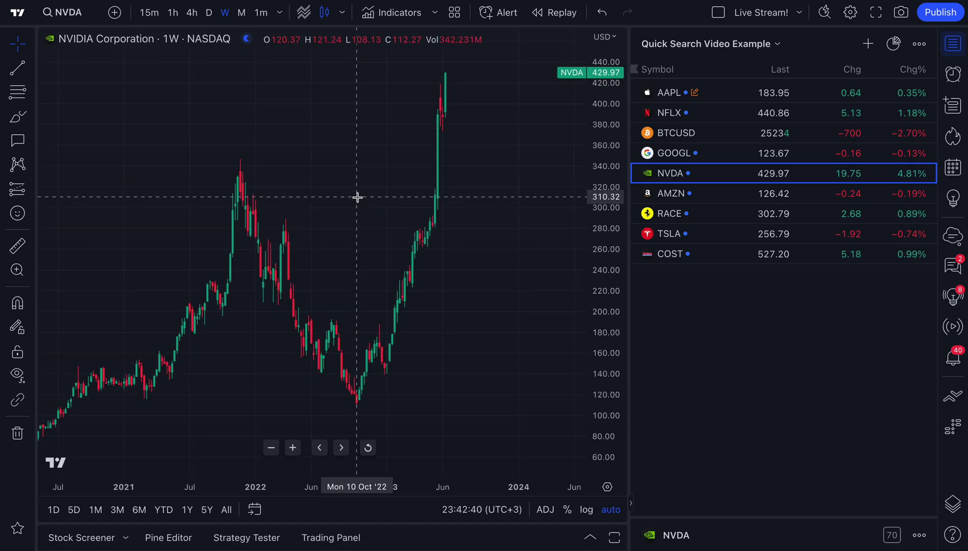
Step: Open the Financials summary through Quick Search and switch it from NVIDIA to Apple (AAPL)
key("super+k")
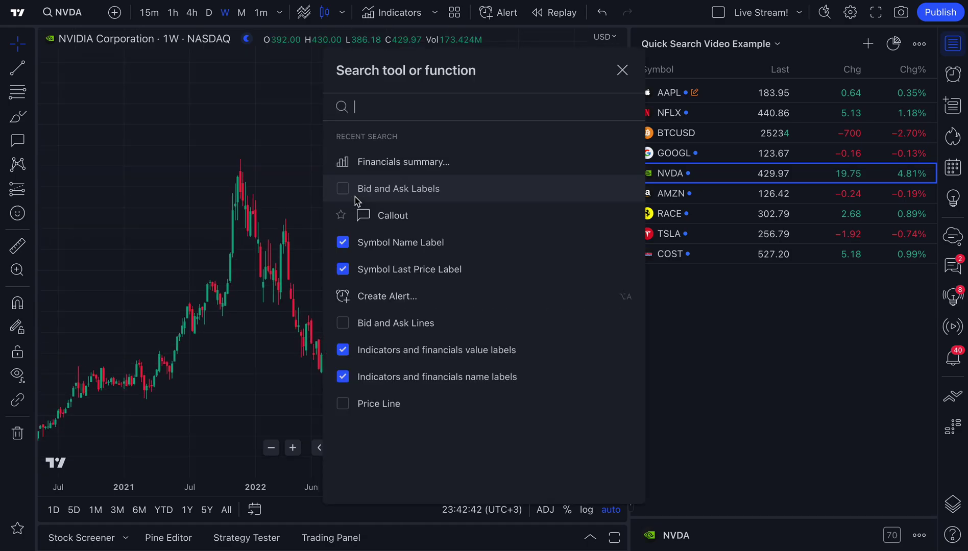
type("fin")
left_click(389, 166)
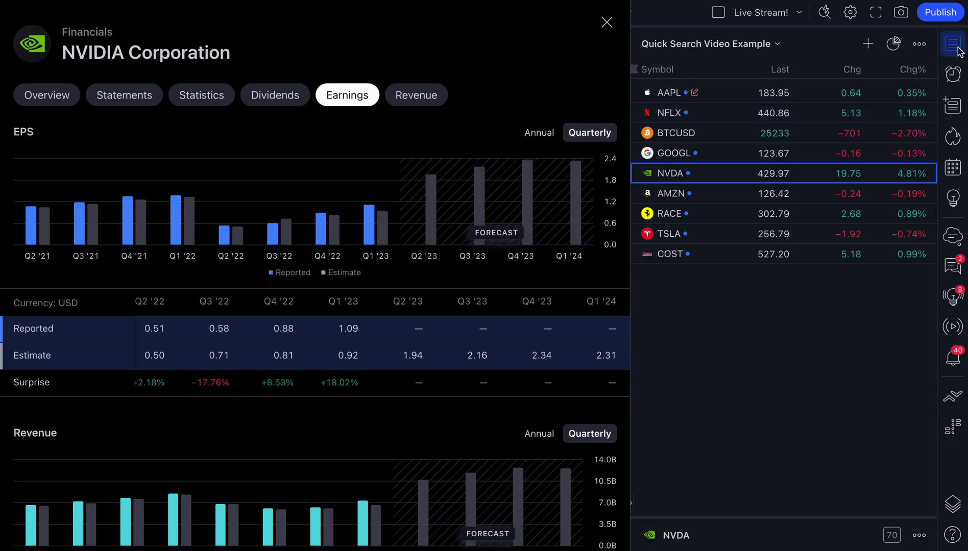
left_click(717, 97)
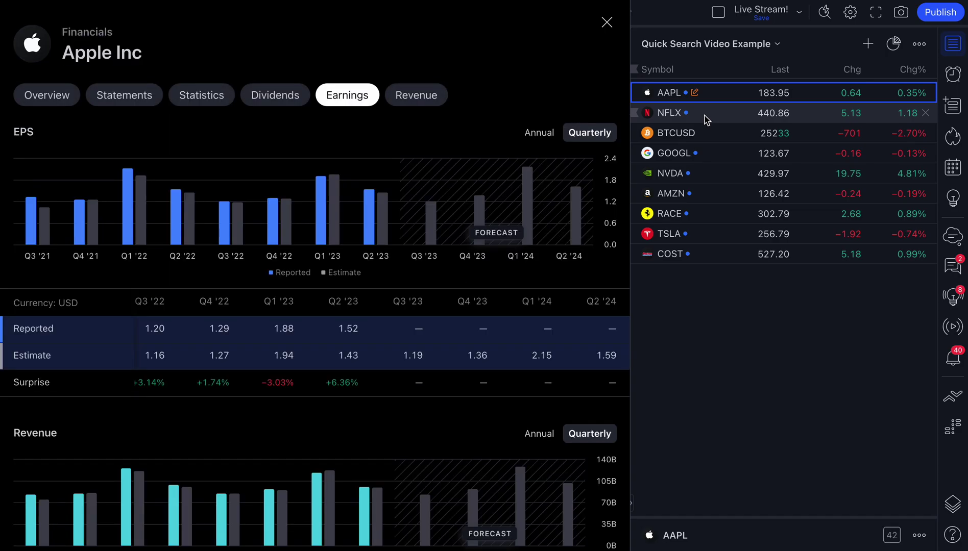
Step: Review Apple's dividends, statistics, income statement and overview, then close the financials panel
left_click(285, 104)
left_click(200, 97)
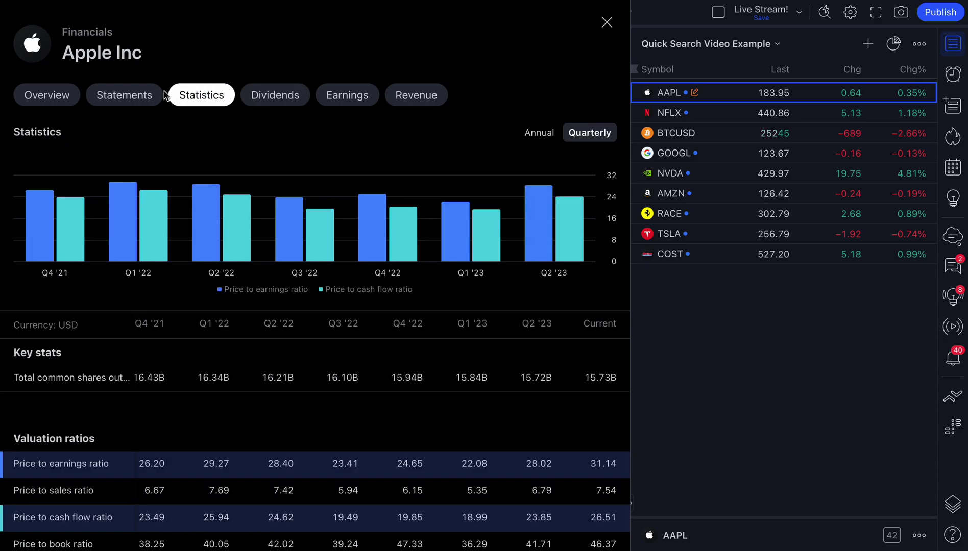
left_click(153, 95)
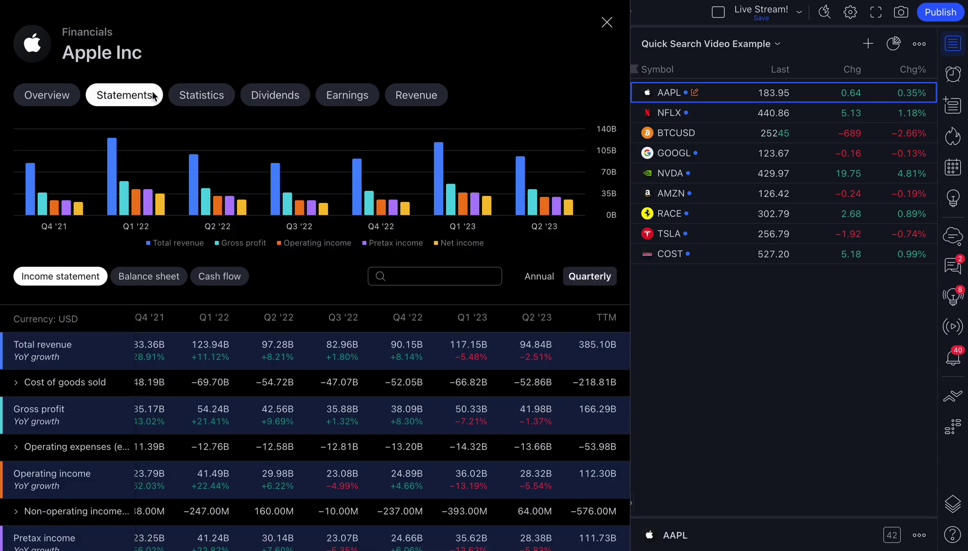
left_click(75, 99)
left_click(113, 96)
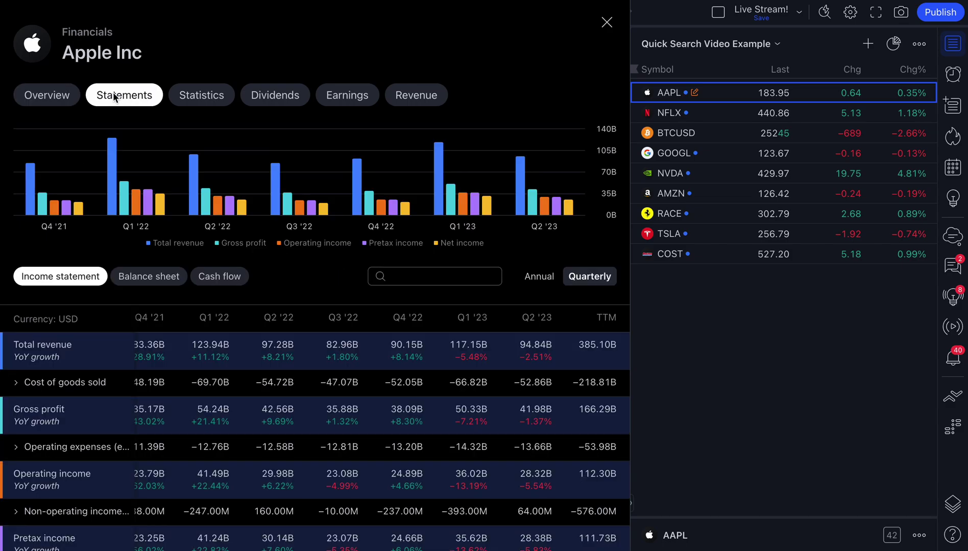
left_click(607, 22)
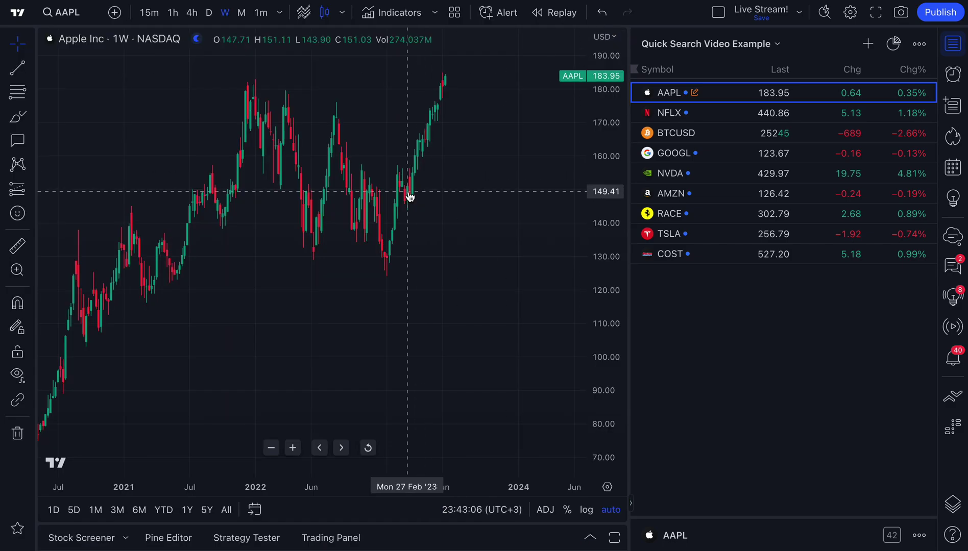
Step: Turn on Show Earnings via Quick Search 'ear' and switch the AAPL chart to daily (D)
key("super+k")
type("ear")
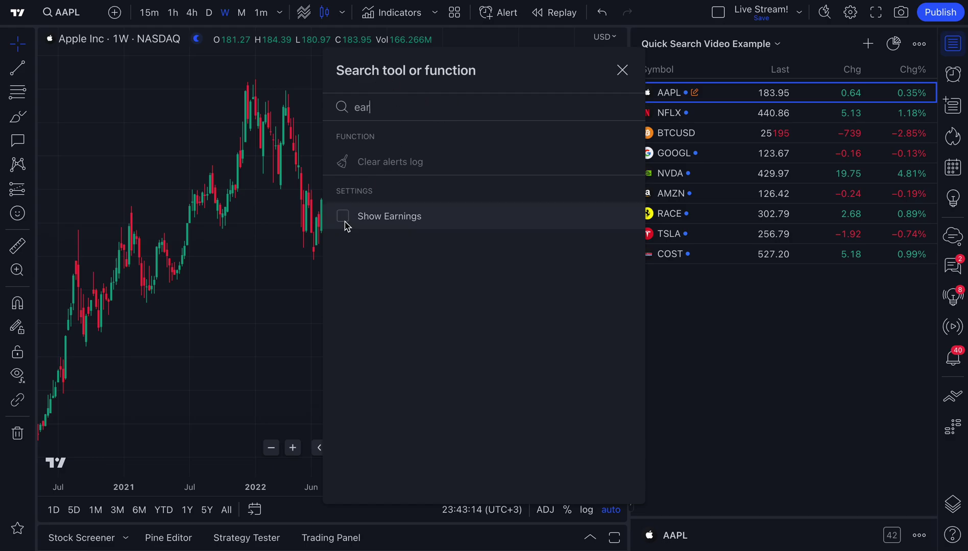
left_click(622, 70)
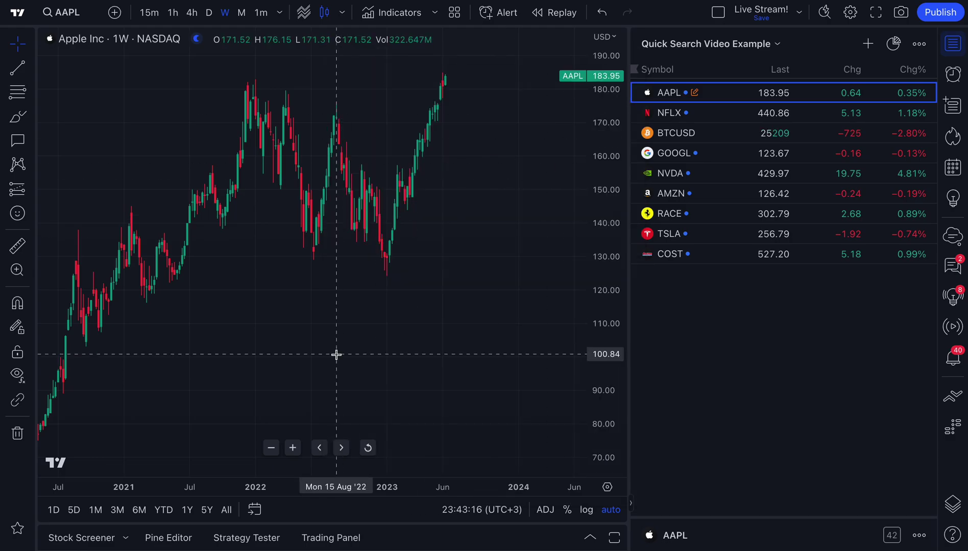
scroll(335, 353, "down", 5)
left_click(208, 12)
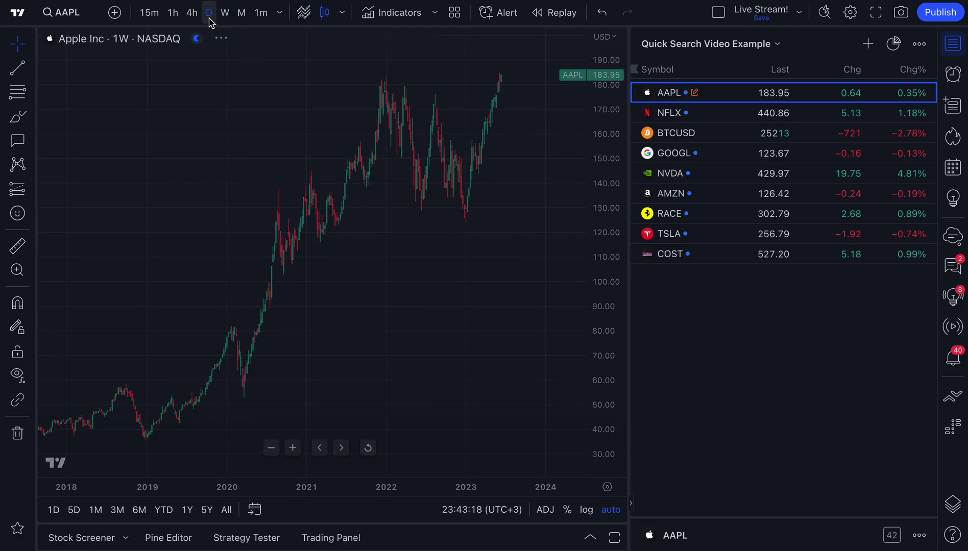
Step: Pan the daily chart to Sep 2022–Sep 2023 and check the 04 May '23 earnings card
scroll(344, 333, "up", 3)
scroll(343, 333, "down", 3)
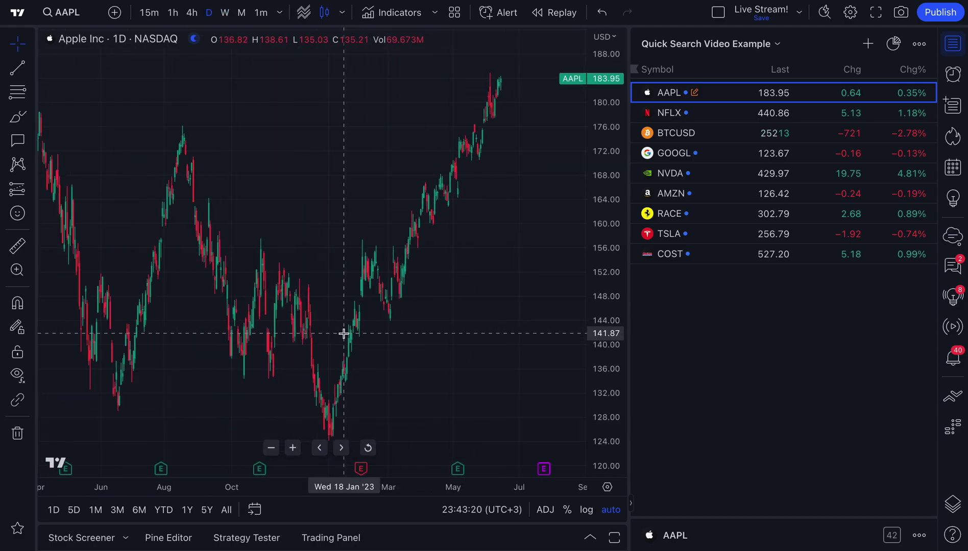
scroll(354, 333, "down", 3)
left_click_drag(354, 333, 274, 329)
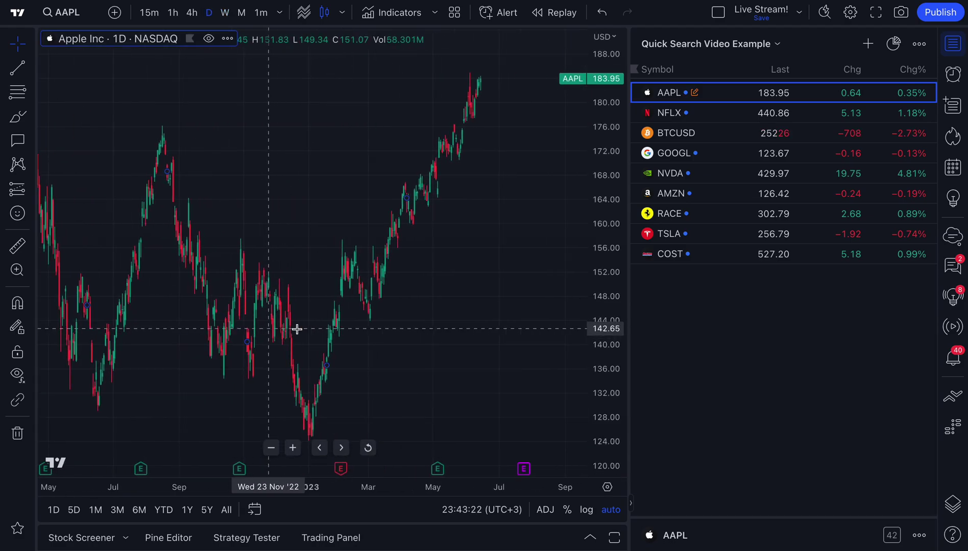
left_click_drag(417, 345, 378, 328)
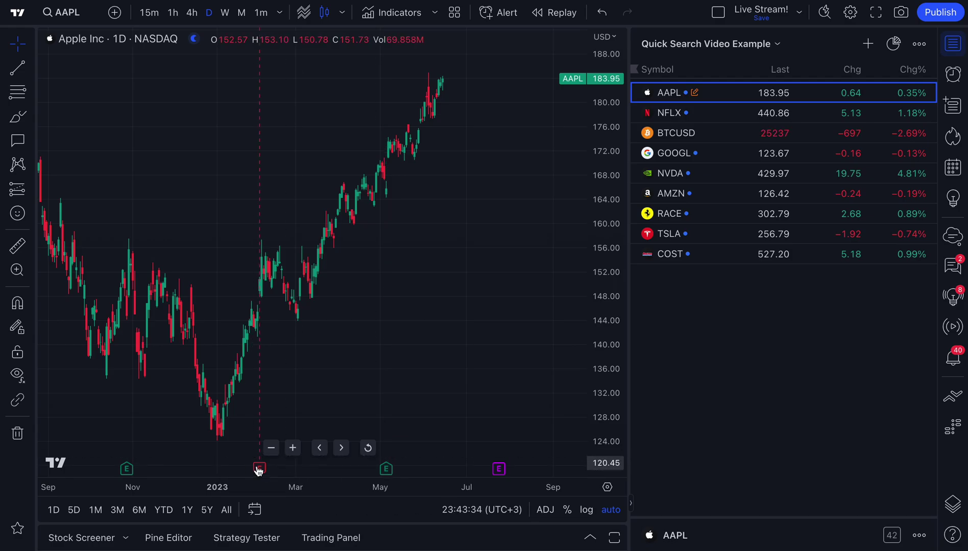
left_click(387, 473)
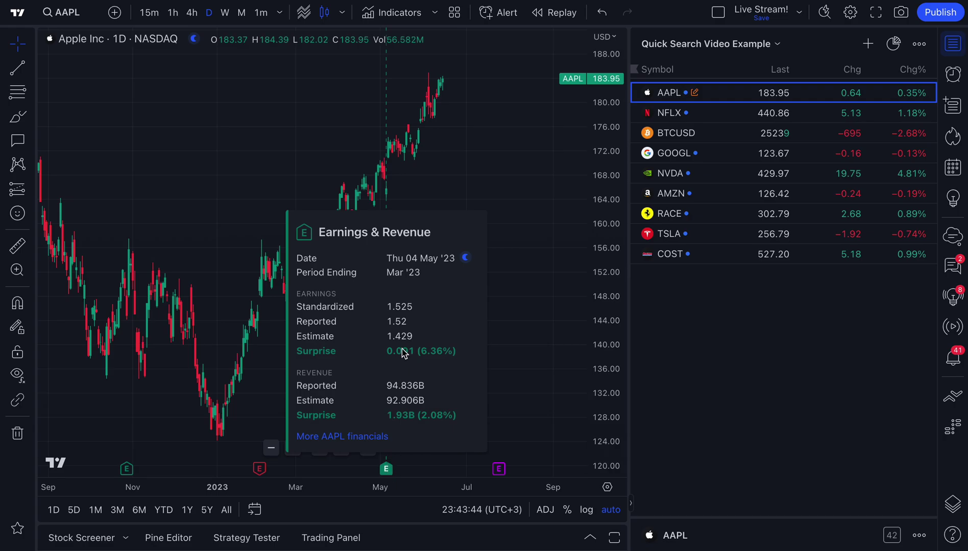
left_click(417, 156)
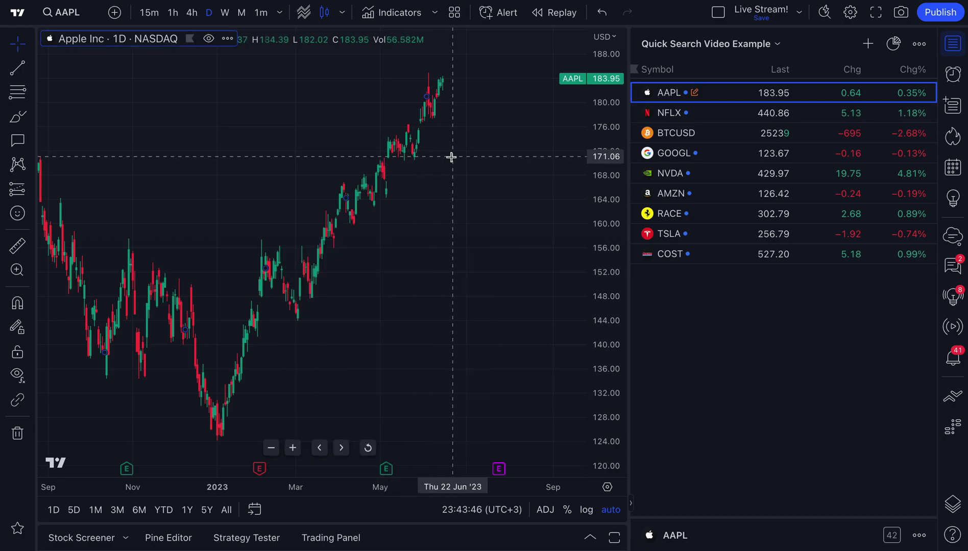
key("super+k")
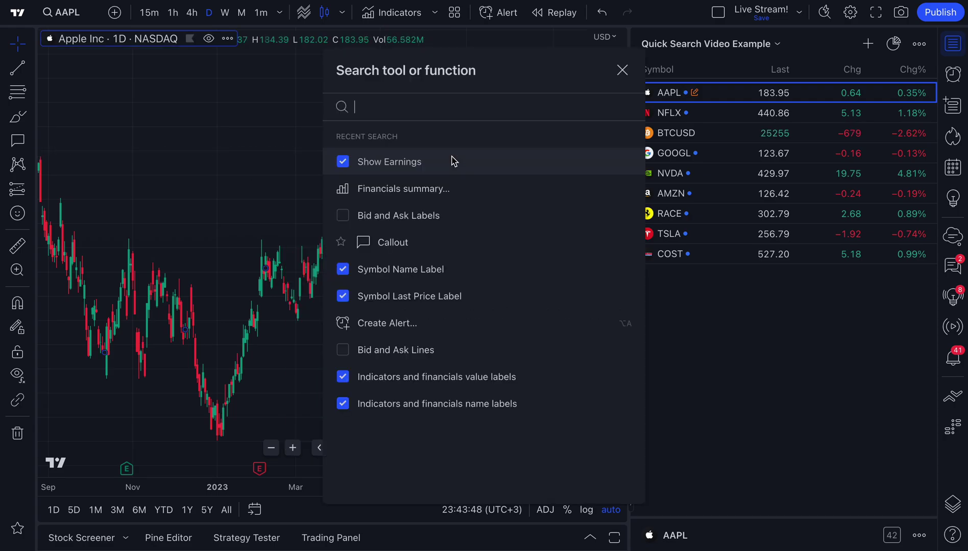
type("fin")
left_click(425, 160)
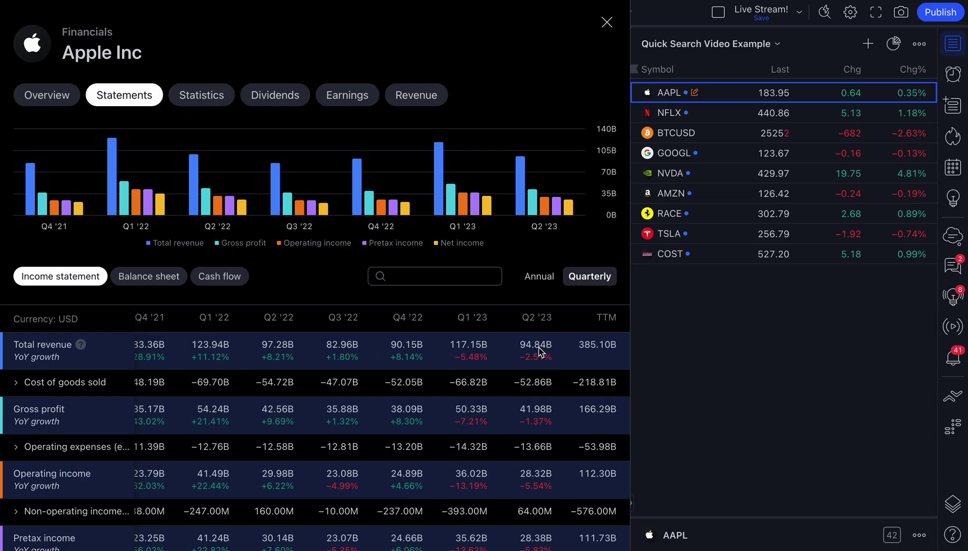
scroll(390, 367, "left", 1)
scroll(391, 368, "right", 1)
scroll(525, 422, "up", 1)
scroll(523, 422, "down", 4)
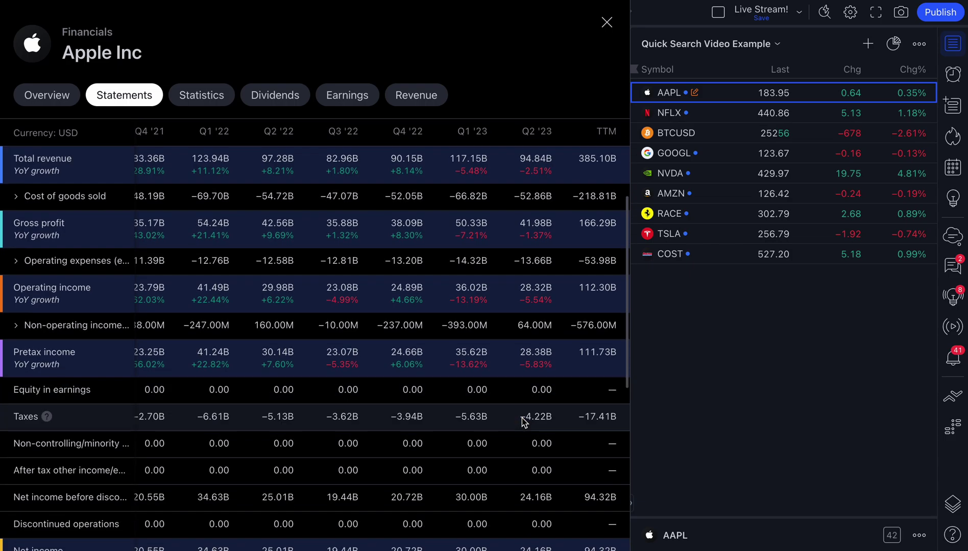
scroll(523, 421, "down", 2)
scroll(523, 421, "up", 6)
left_click(15, 332)
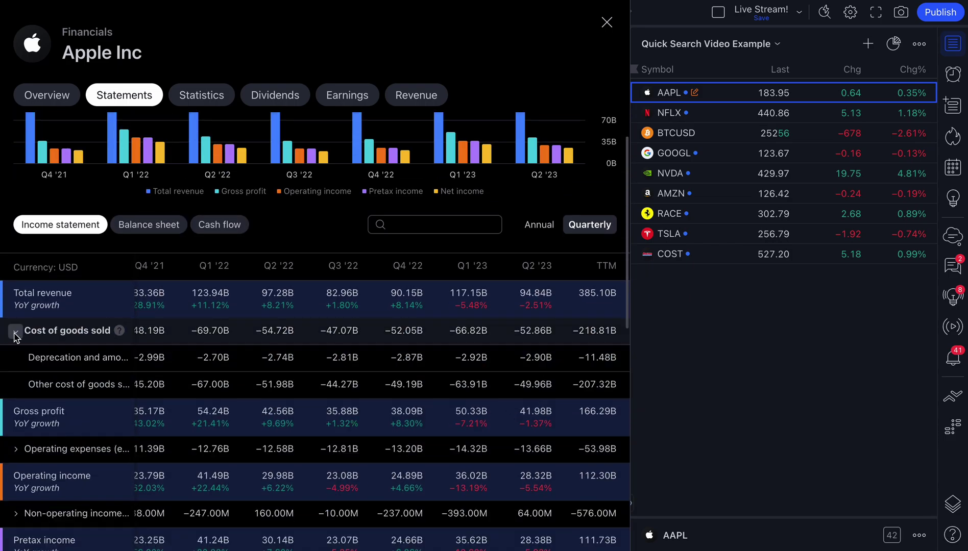
scroll(15, 337, "down", 1)
left_click(16, 384)
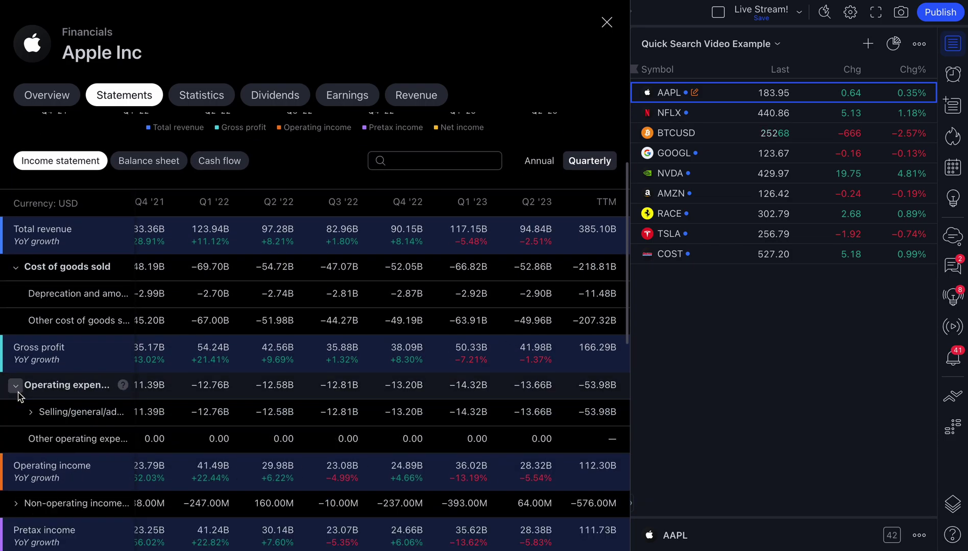
scroll(19, 398, "down", 1)
left_click(30, 346)
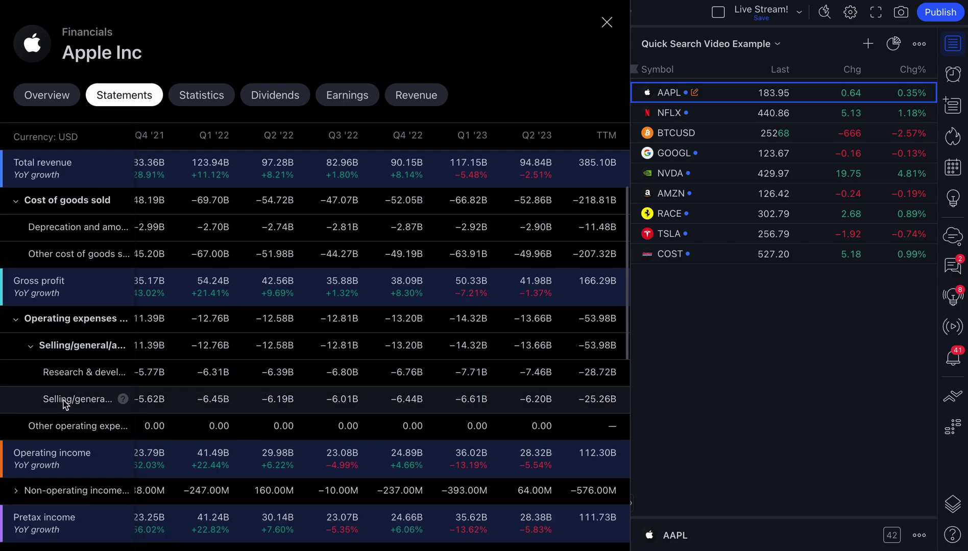
scroll(71, 398, "down", 1)
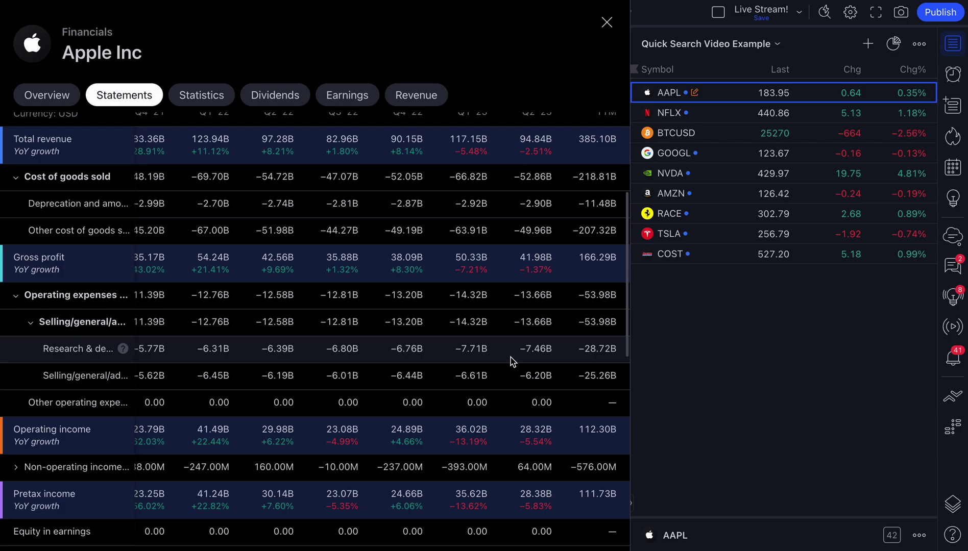
scroll(511, 362, "down", 8)
scroll(489, 309, "down", 10)
scroll(489, 310, "up", 20)
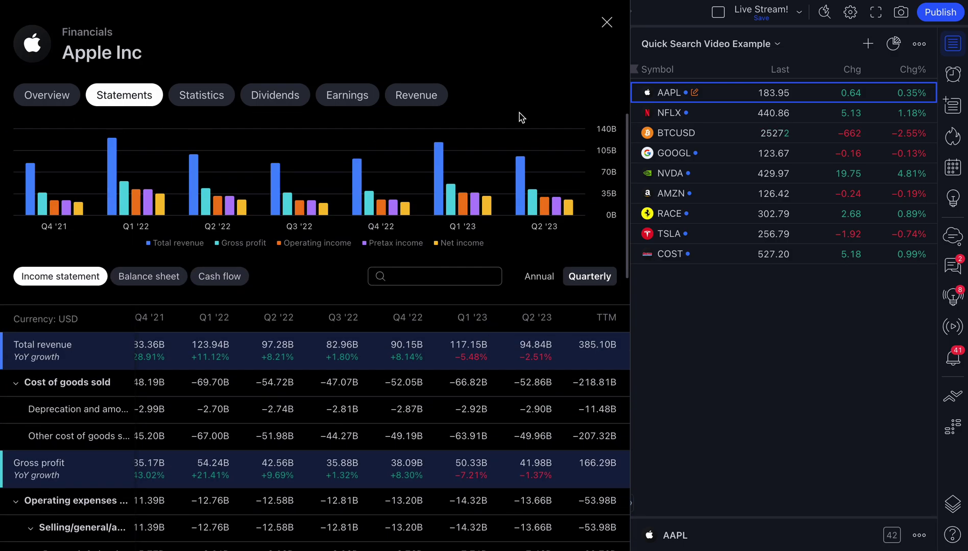
left_click(606, 22)
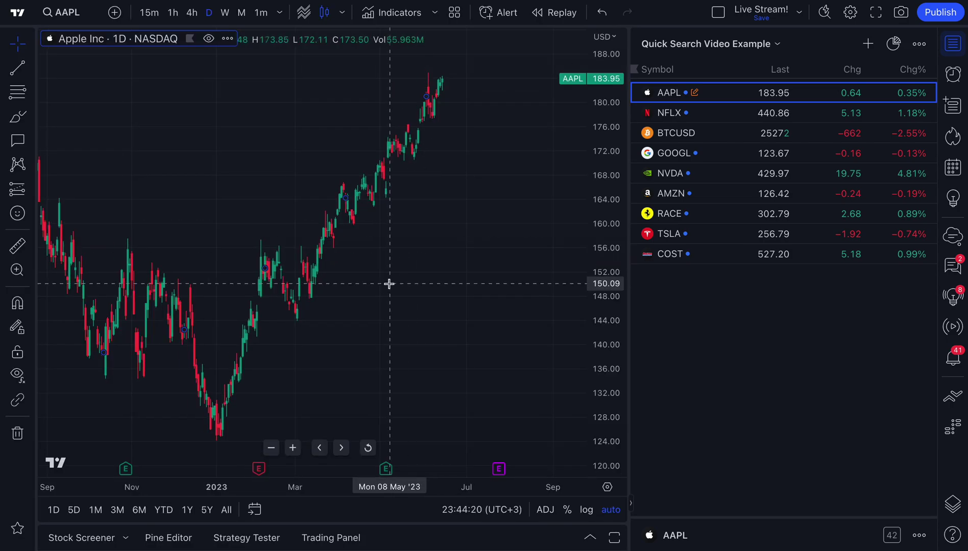
scroll(389, 284, "up", 1)
key("ctrl+k")
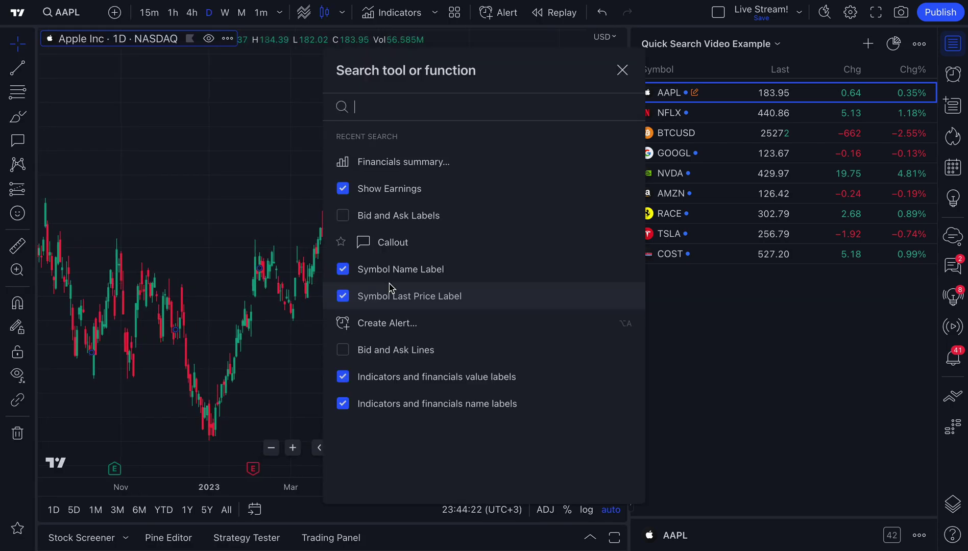
left_click(414, 164)
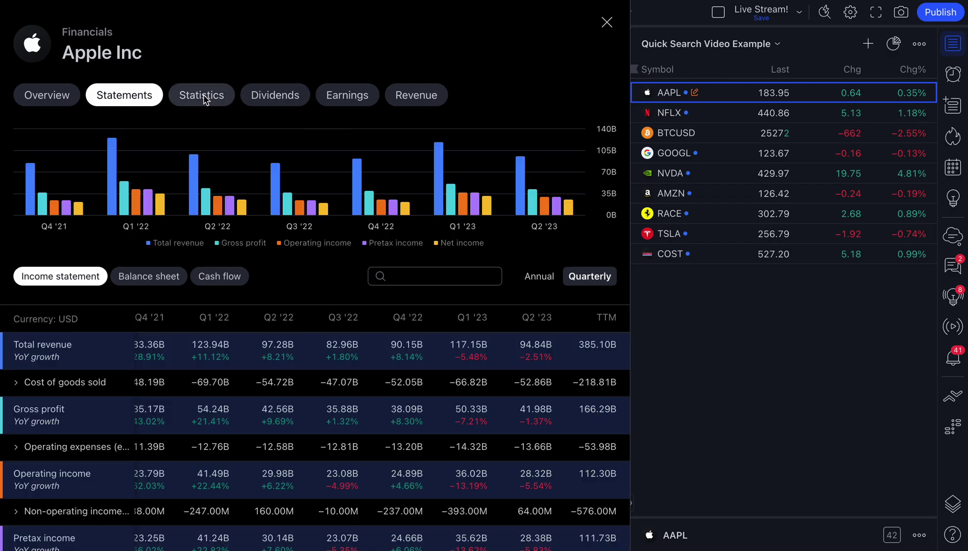
left_click(204, 97)
left_click(275, 98)
left_click(353, 97)
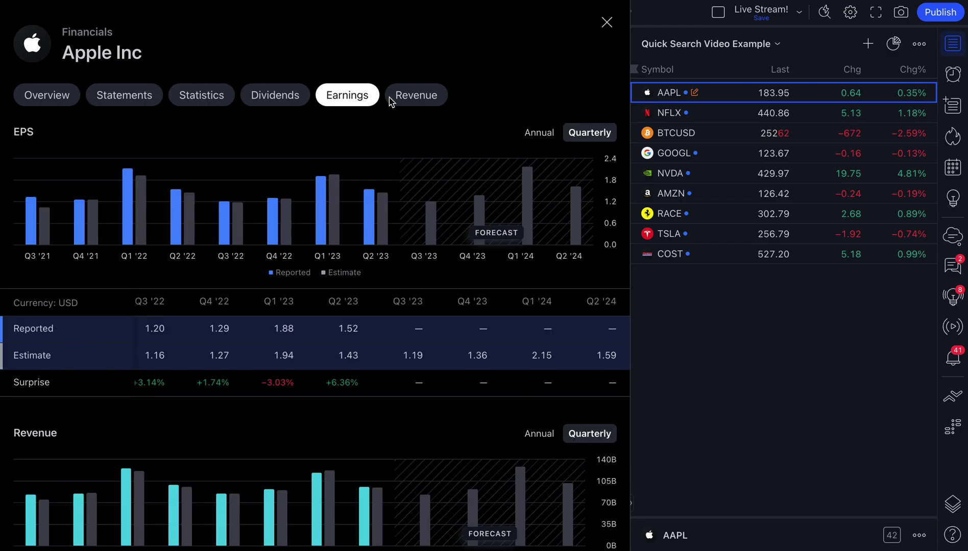
left_click(411, 98)
left_click(605, 22)
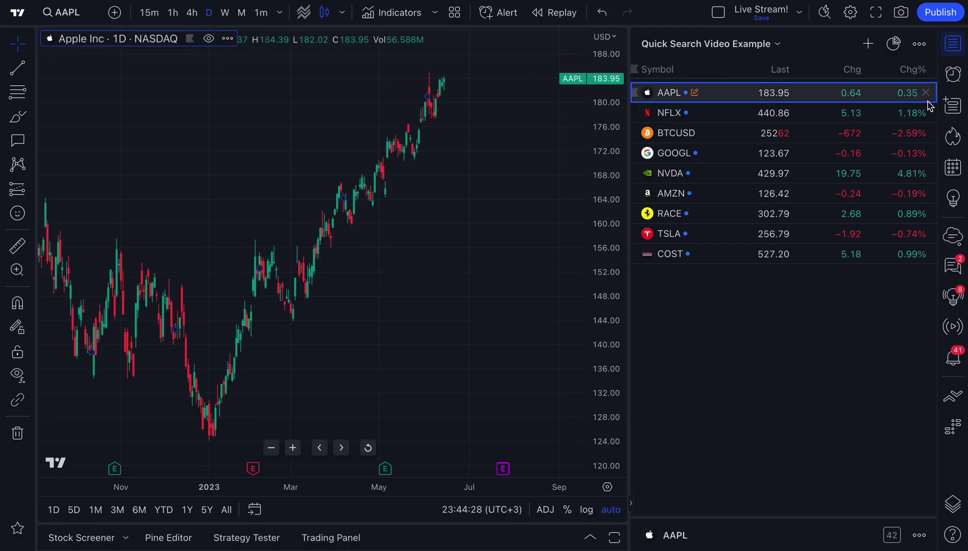
Step: Turn on Show Splits via Quick Search 'split' and zoom out to the 31 Aug '20 4/1 split
left_click(823, 15)
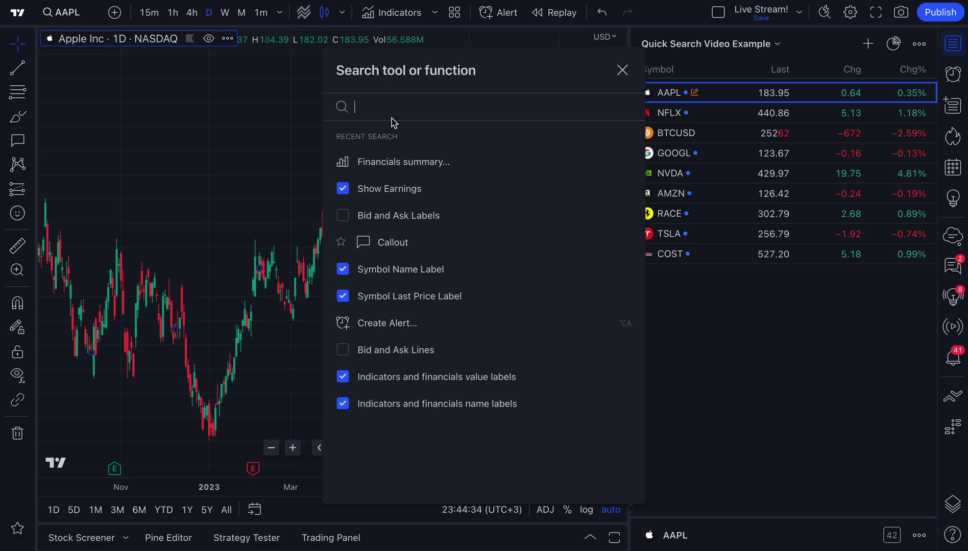
type("spl")
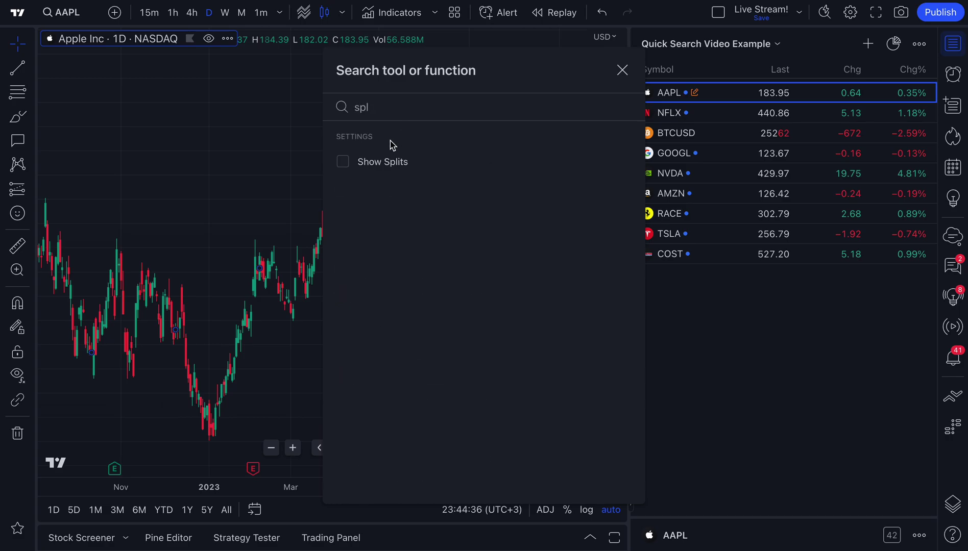
type("it")
left_click(345, 164)
scroll(409, 368, "down", 3)
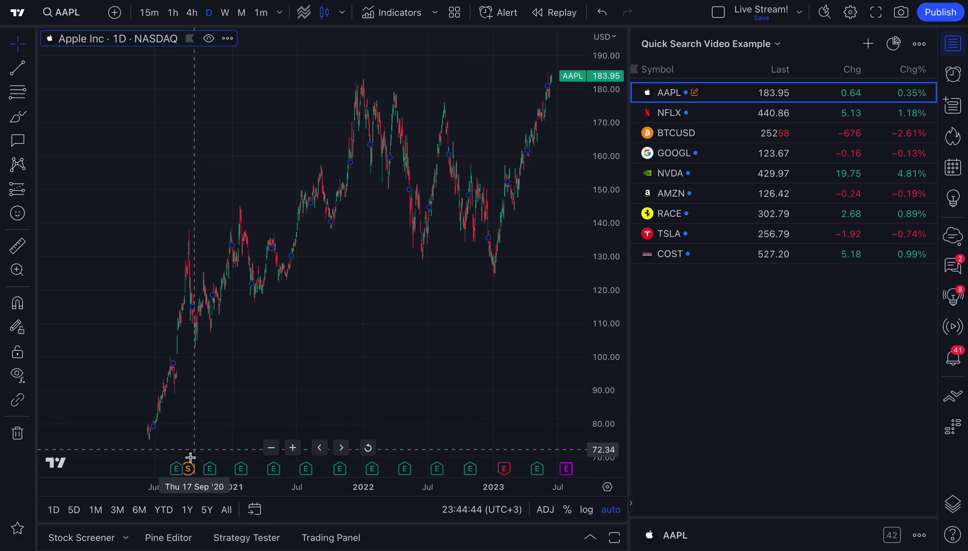
mouse_move(187, 469)
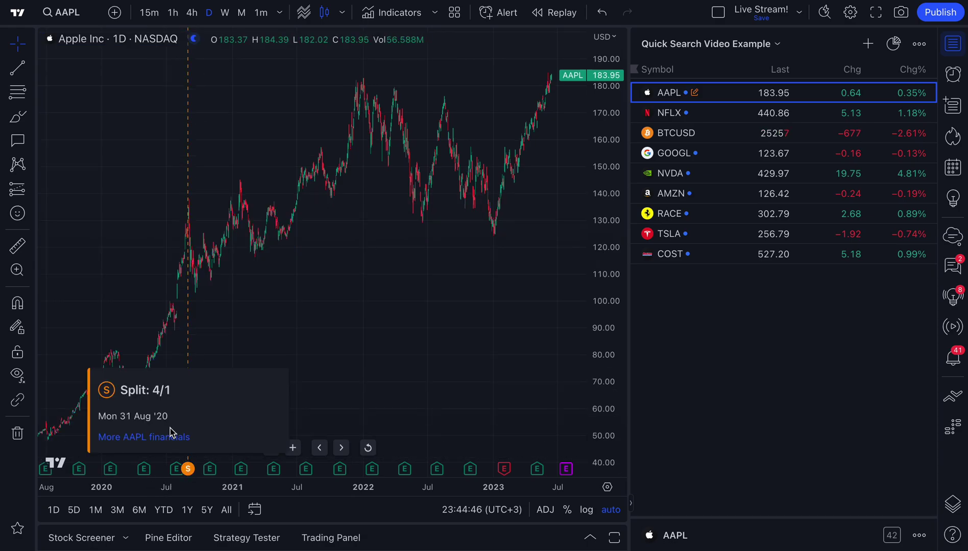